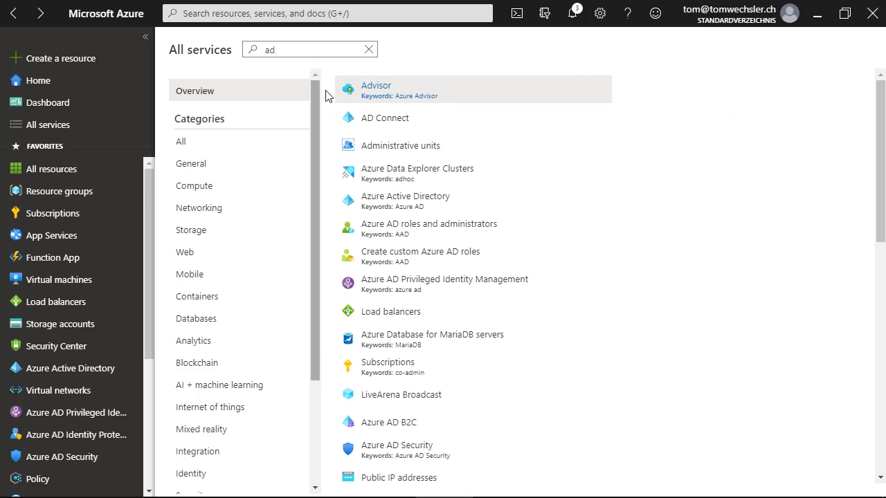
Step: Star Advisor as a favorite and open its overview showing 21 Security and 1 Cost recommendations
{"action": "mouse_move", "coordinate": [378, 98]}
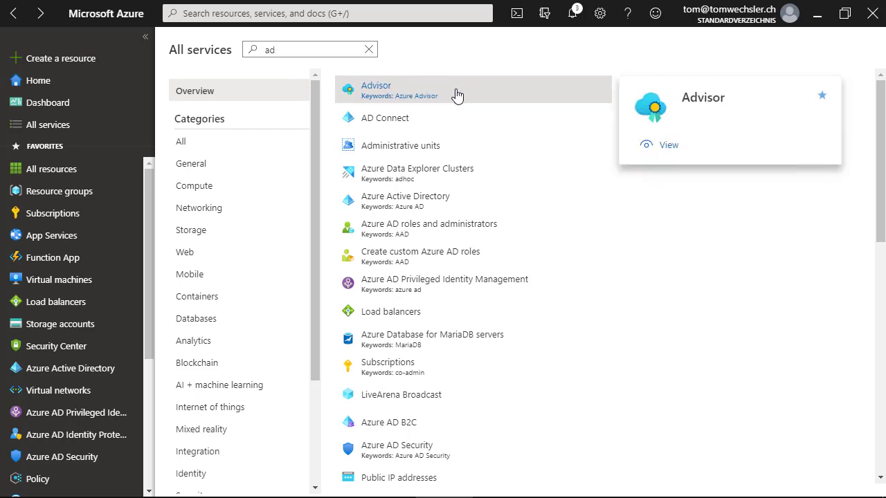
{"action": "left_click", "coordinate": [822, 101]}
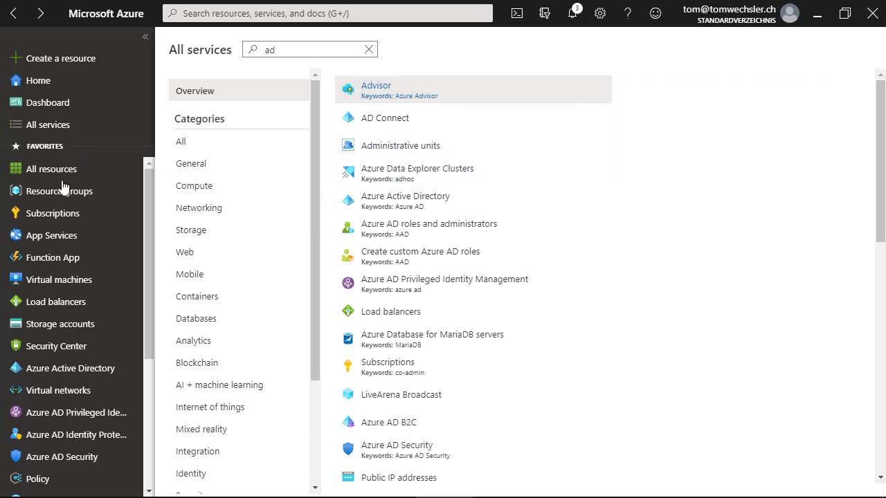
{"action": "left_click_drag", "start_coordinate": [146, 221], "coordinate": [144, 298]}
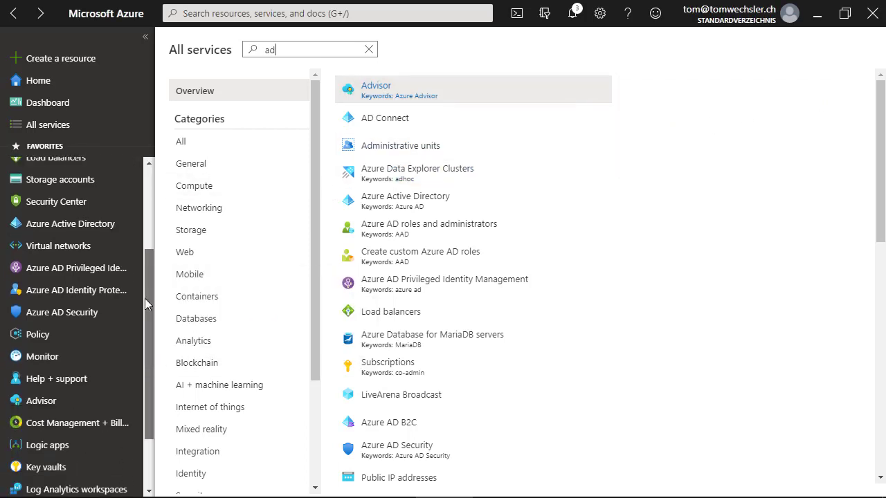
{"action": "left_click", "coordinate": [43, 403]}
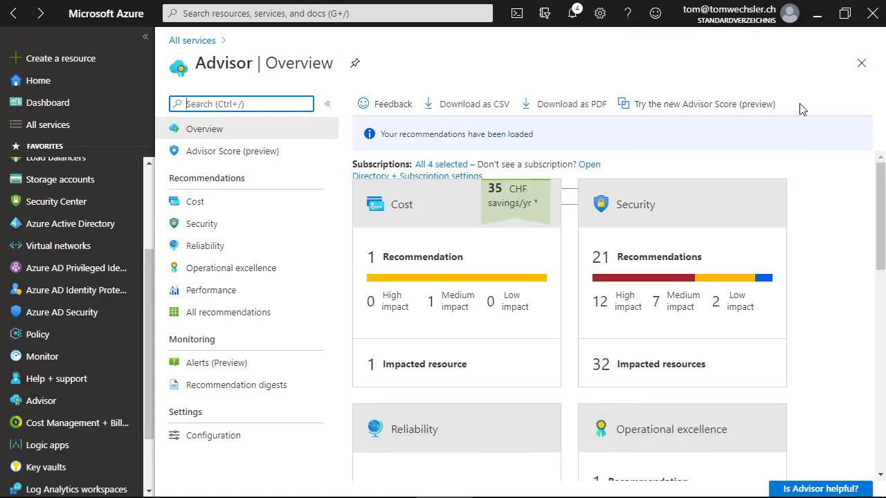
Step: Check notifications, then view Advisor's Cost recommendation to delete an unused public IP, saving 35.14 CHF yearly
{"action": "left_click", "coordinate": [572, 15]}
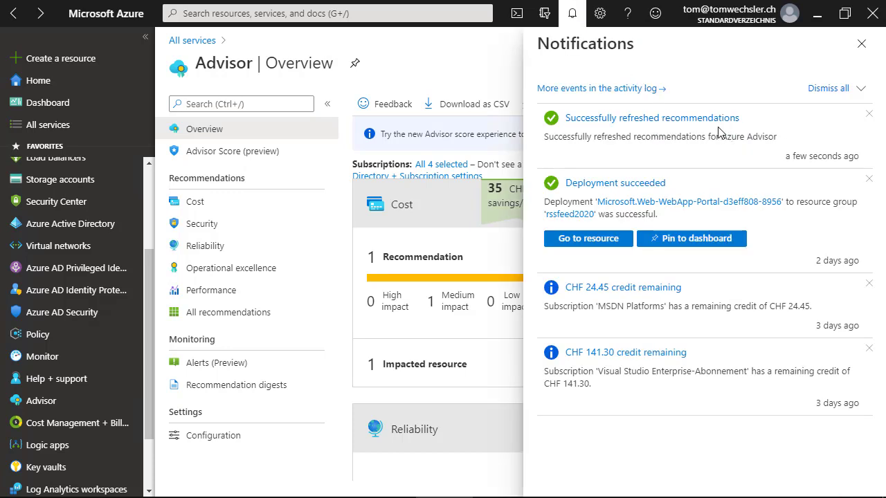
{"action": "left_click", "coordinate": [861, 44]}
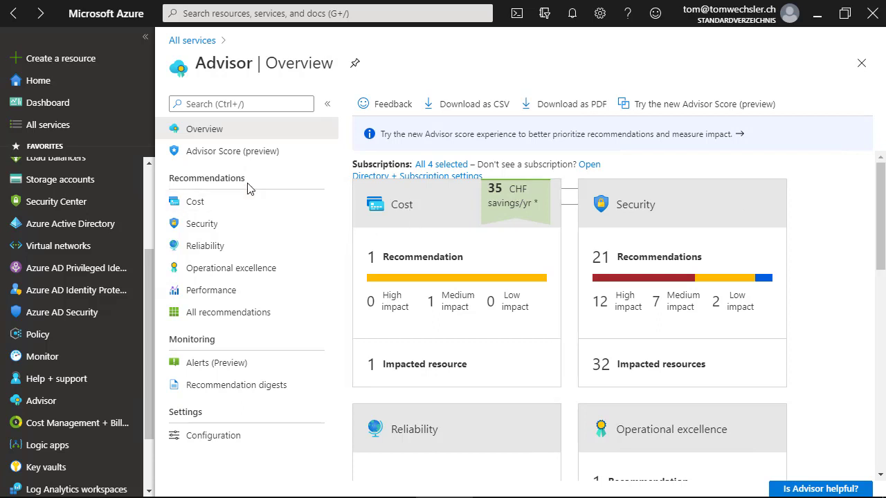
{"action": "left_click", "coordinate": [212, 210]}
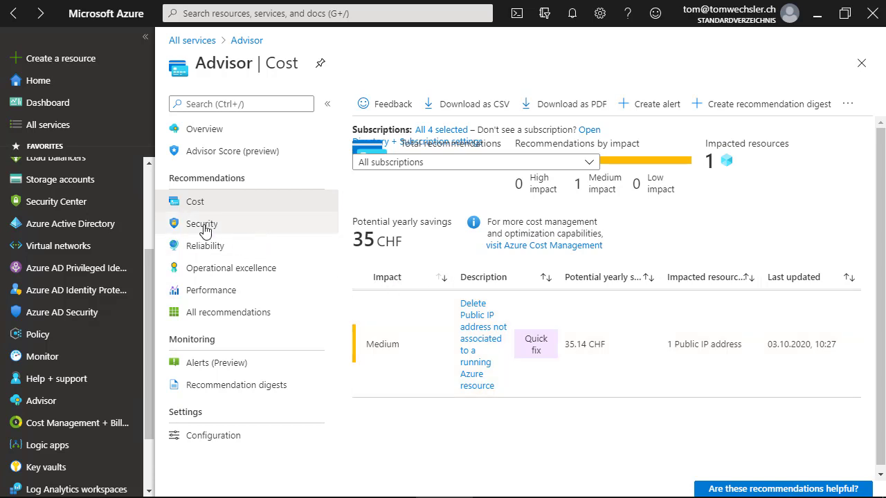
Step: Scroll through Advisor's 21 security recommendations, then view the Reliability category, which is fully followed
{"action": "left_click", "coordinate": [201, 224]}
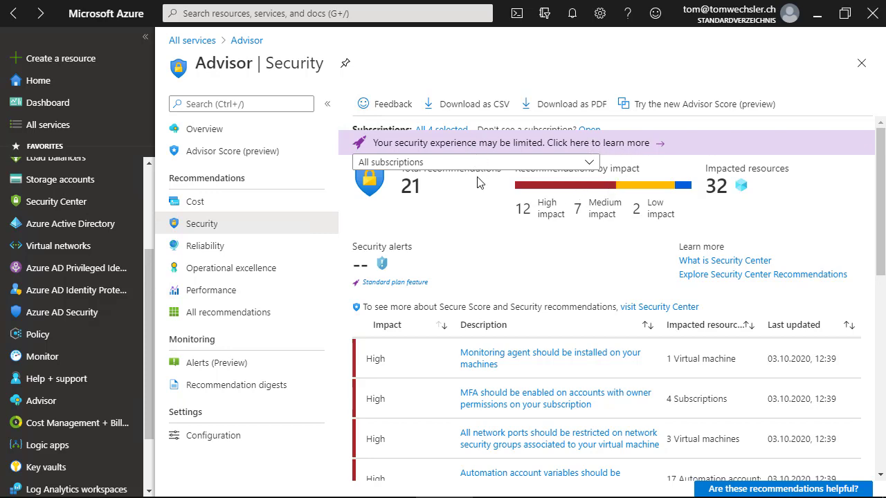
{"action": "scroll", "coordinate": [482, 201], "scroll_direction": "down", "scroll_amount": 1}
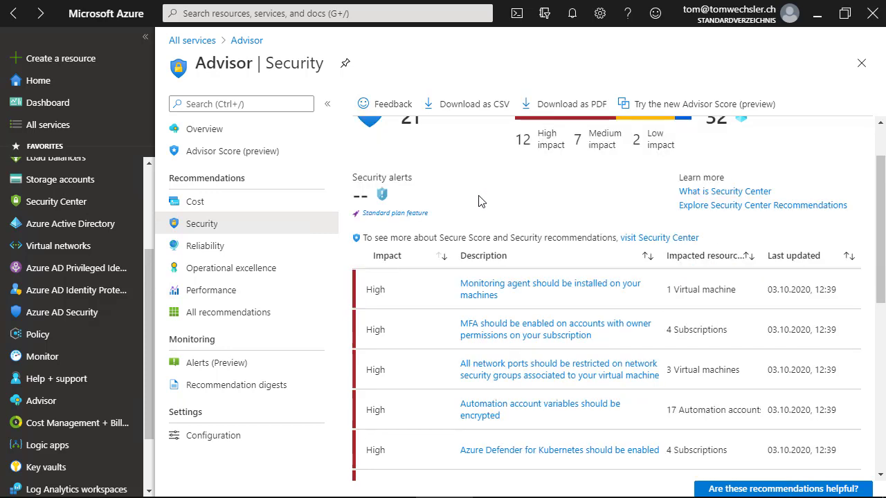
{"action": "scroll", "coordinate": [482, 202], "scroll_direction": "up", "scroll_amount": 1}
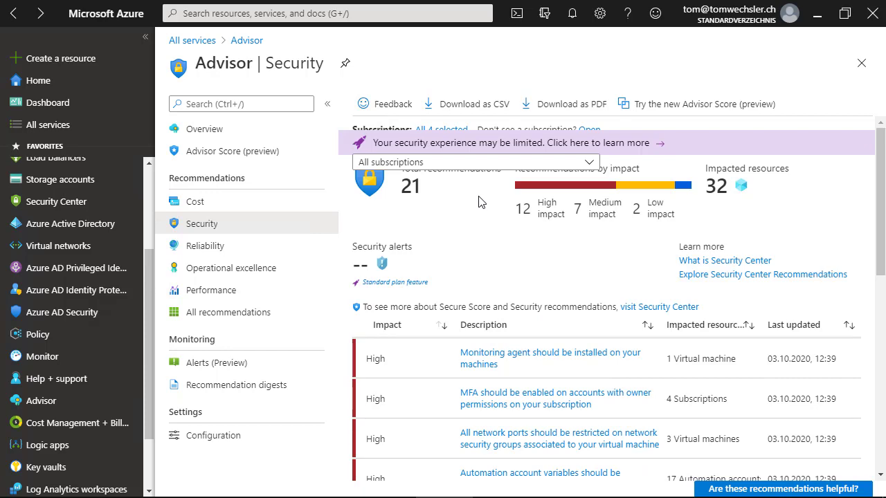
{"action": "scroll", "coordinate": [482, 202], "scroll_direction": "down", "scroll_amount": 2}
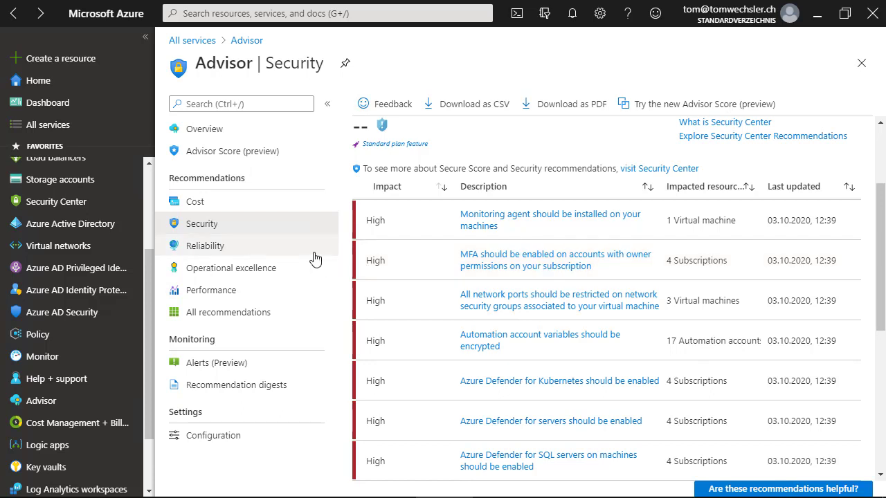
{"action": "left_click", "coordinate": [217, 252]}
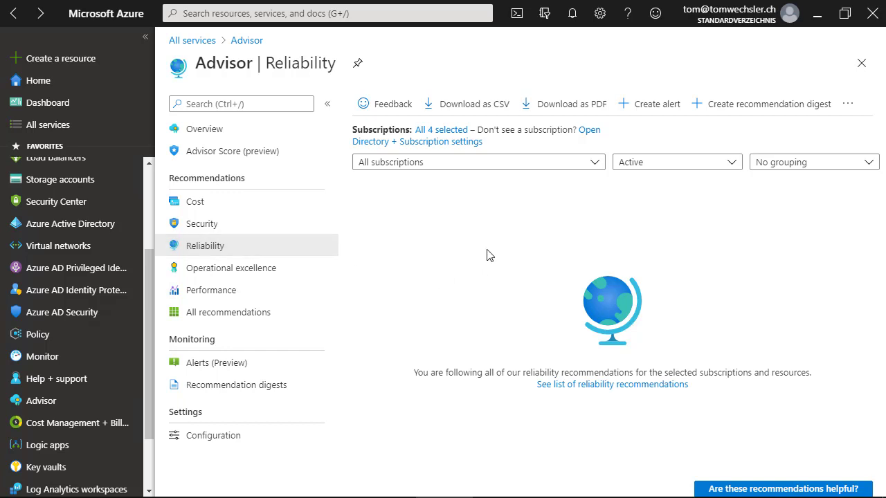
Step: Browse Advisor's Operational excellence, Performance, Overview and Cost pages, then go to the Monitor overview
{"action": "left_click", "coordinate": [227, 270]}
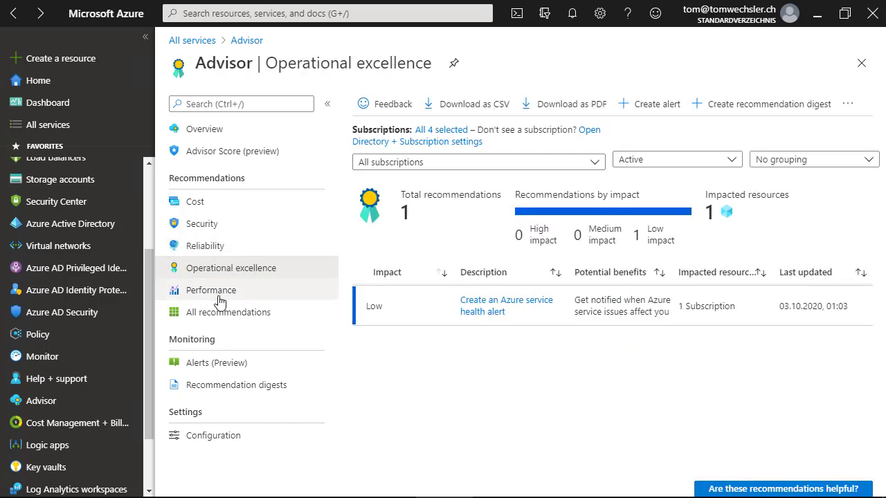
{"action": "left_click", "coordinate": [218, 294]}
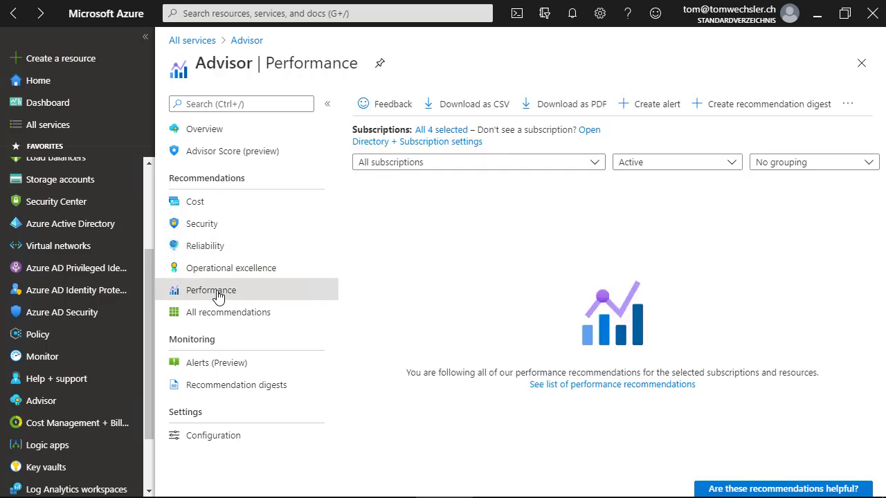
{"action": "left_click", "coordinate": [201, 203]}
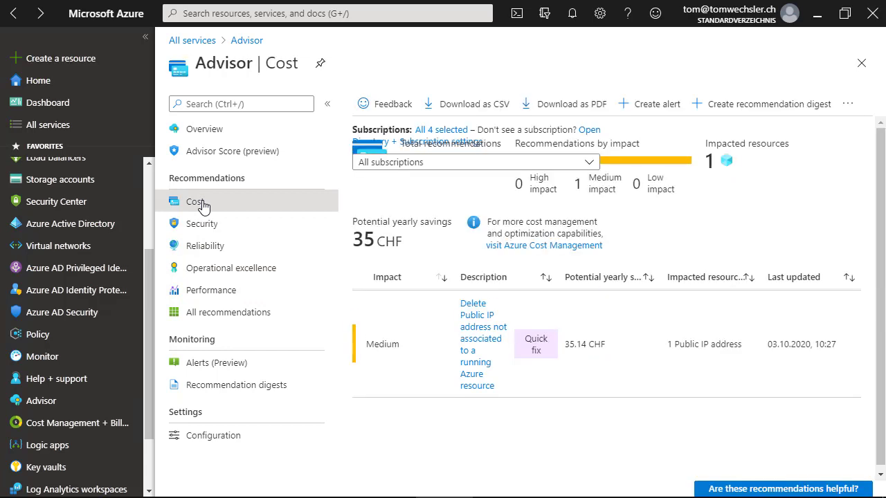
{"action": "left_click", "coordinate": [212, 133]}
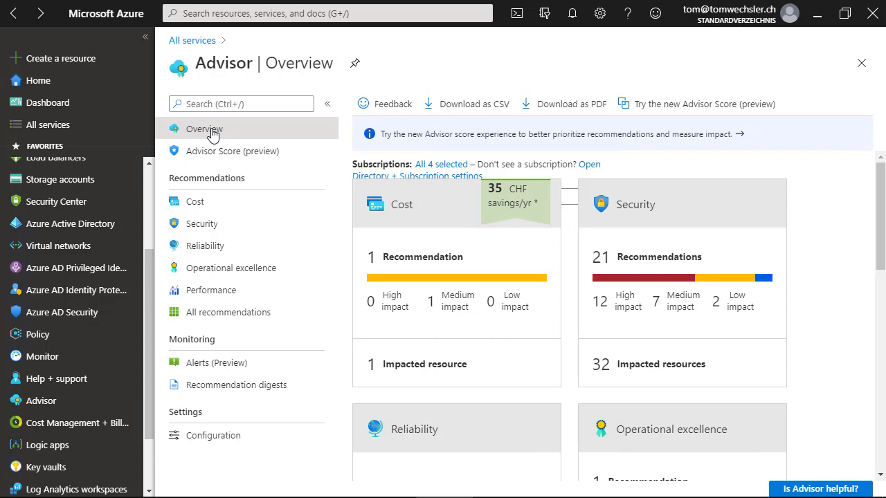
{"action": "left_click", "coordinate": [206, 206]}
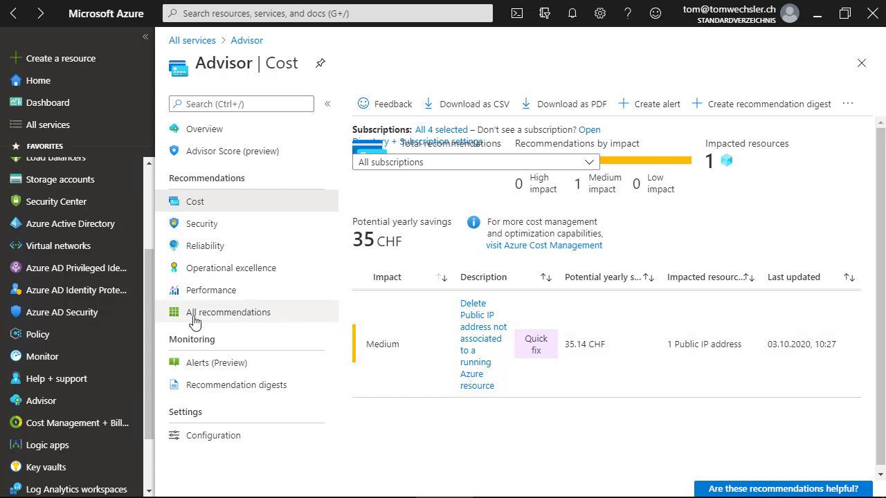
{"action": "left_click", "coordinate": [41, 359]}
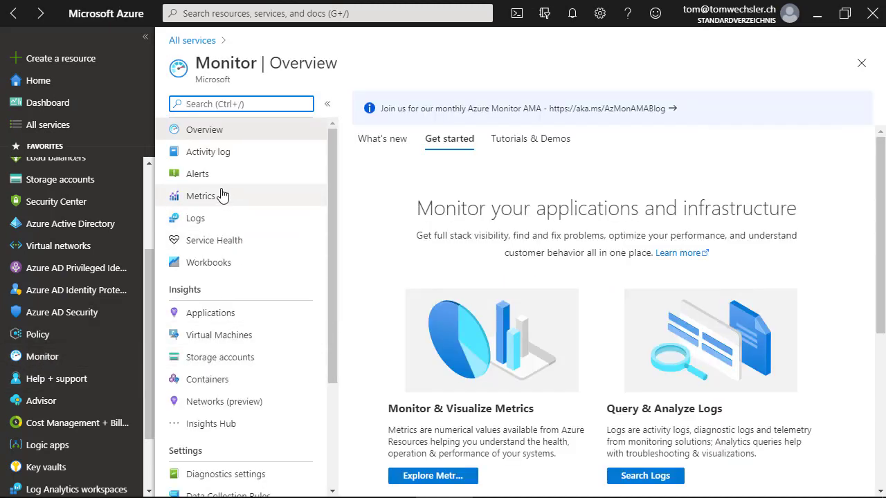
Step: List Monitor's action groups from Alerts, showing the two Smart Detection groups
{"action": "left_click", "coordinate": [214, 179]}
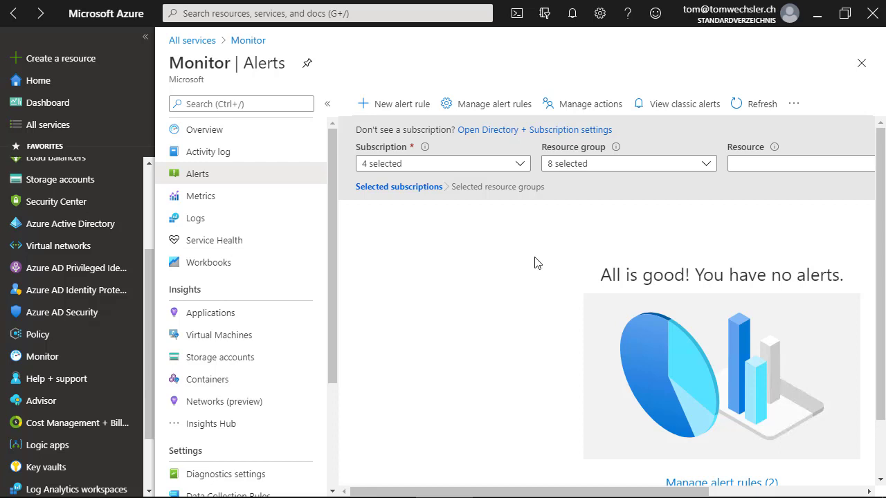
{"action": "left_click", "coordinate": [598, 112]}
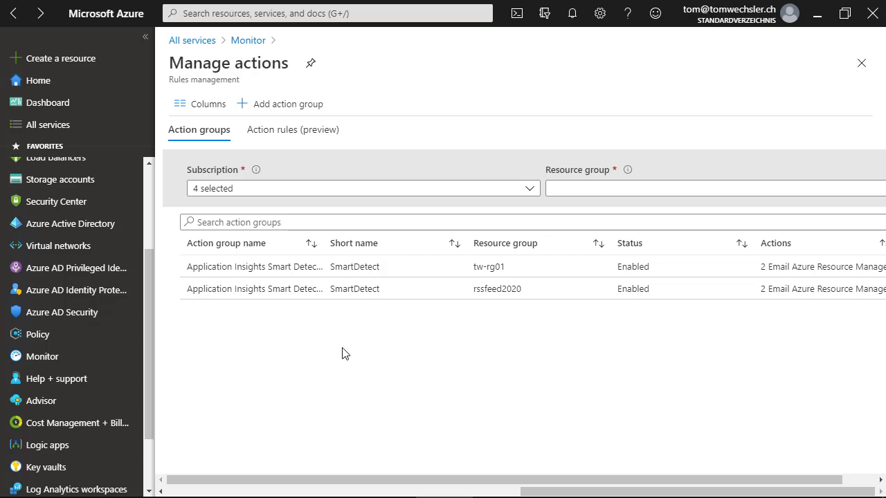
Step: Start a new action group under the Visual Studio Enterprise-Abonnement subscription
{"action": "left_click", "coordinate": [291, 109]}
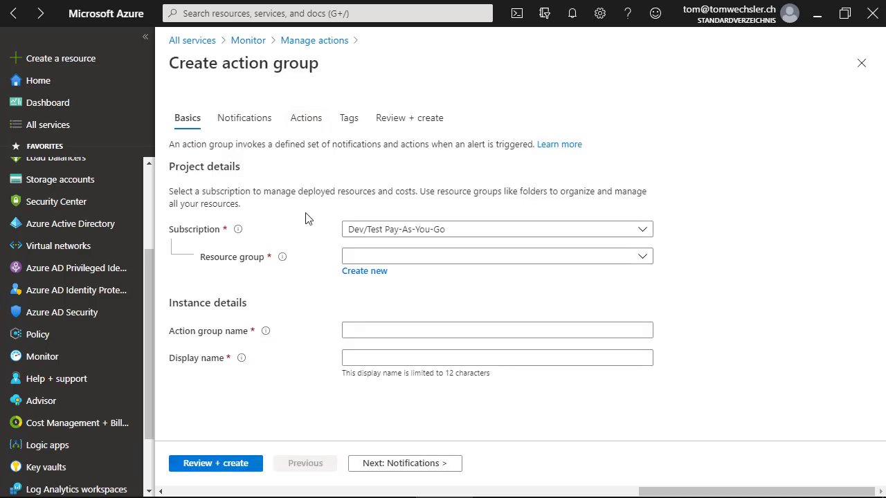
{"action": "left_click", "coordinate": [456, 233]}
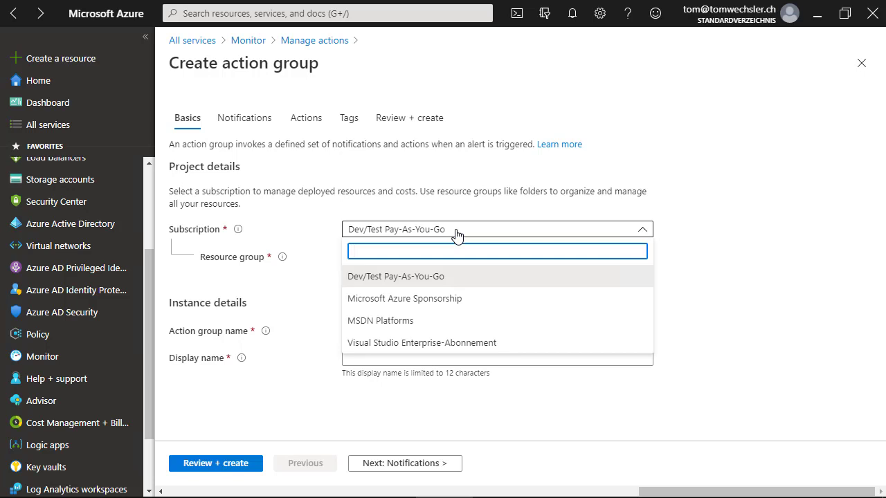
{"action": "left_click", "coordinate": [382, 344]}
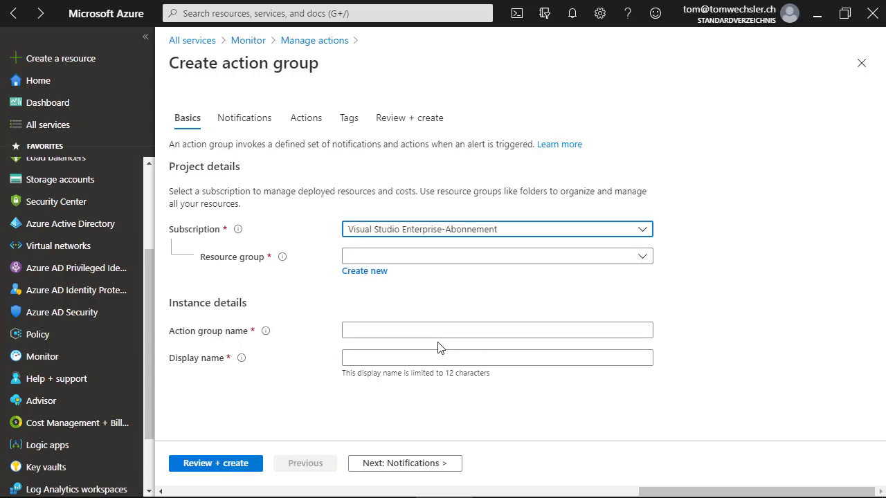
{"action": "left_click", "coordinate": [416, 262]}
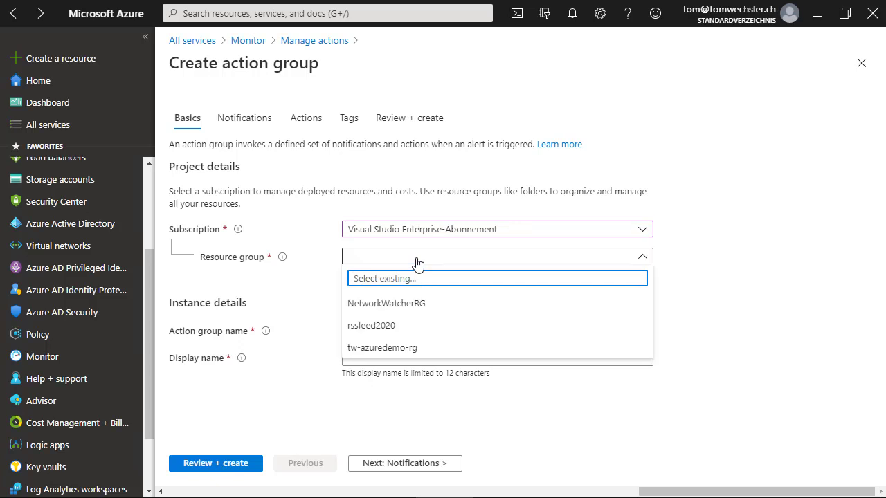
{"action": "left_click", "coordinate": [296, 277]}
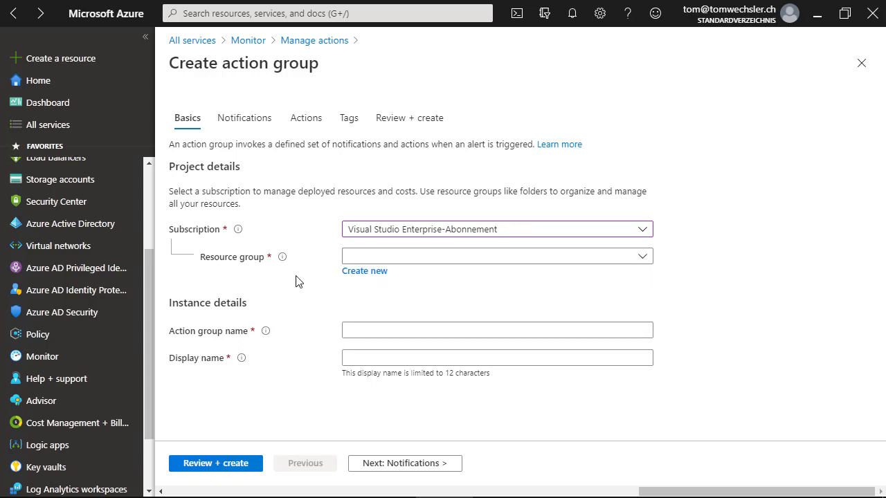
Step: Create the new resource group alert-rg and name the action group EmailITAdmin
{"action": "left_click", "coordinate": [368, 275]}
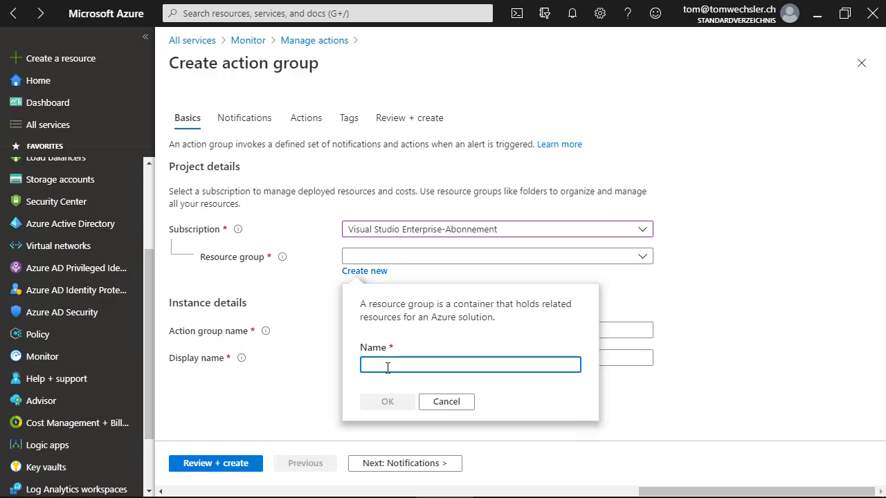
{"action": "type", "text": "alert-rg"}
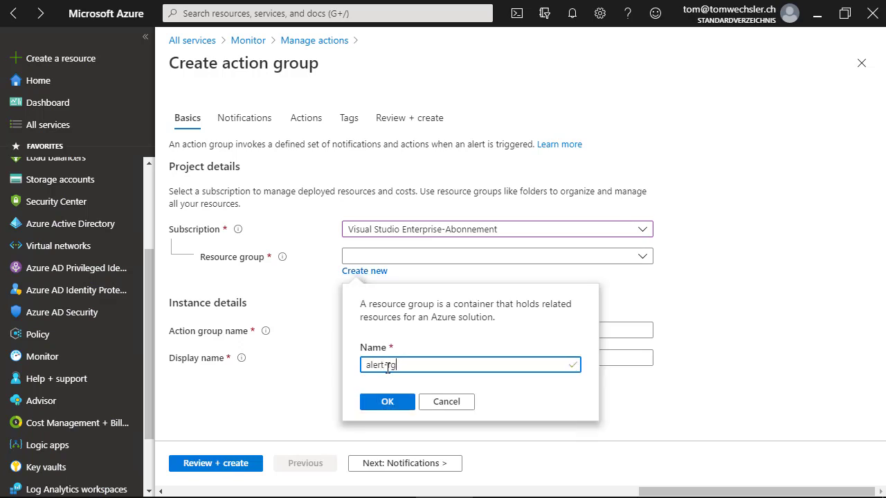
{"action": "left_click", "coordinate": [385, 402]}
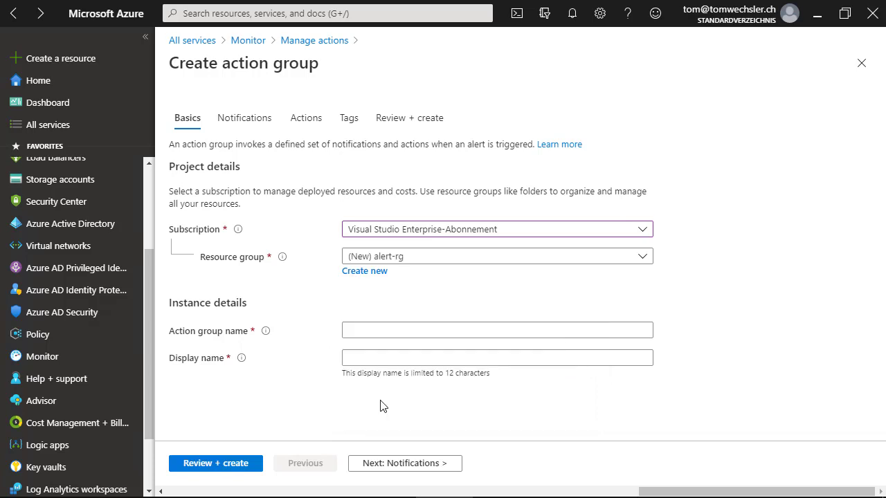
{"action": "left_click", "coordinate": [374, 335]}
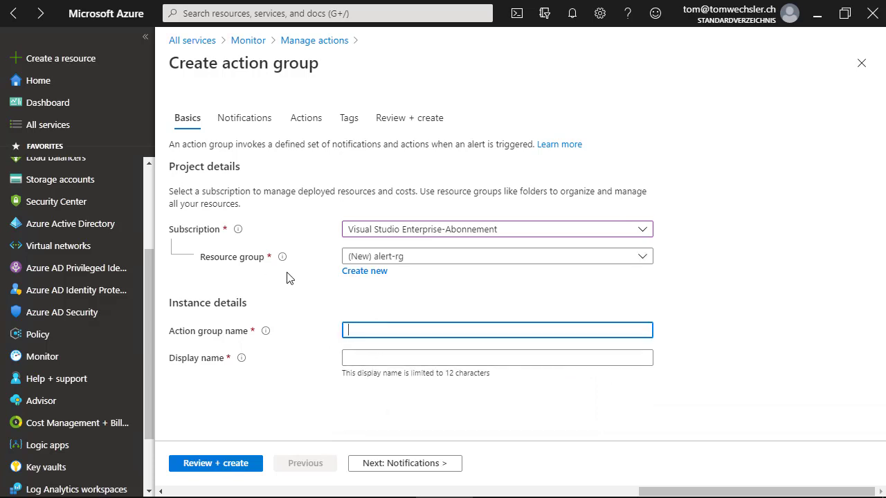
{"action": "type", "text": "EmailITAdmin"}
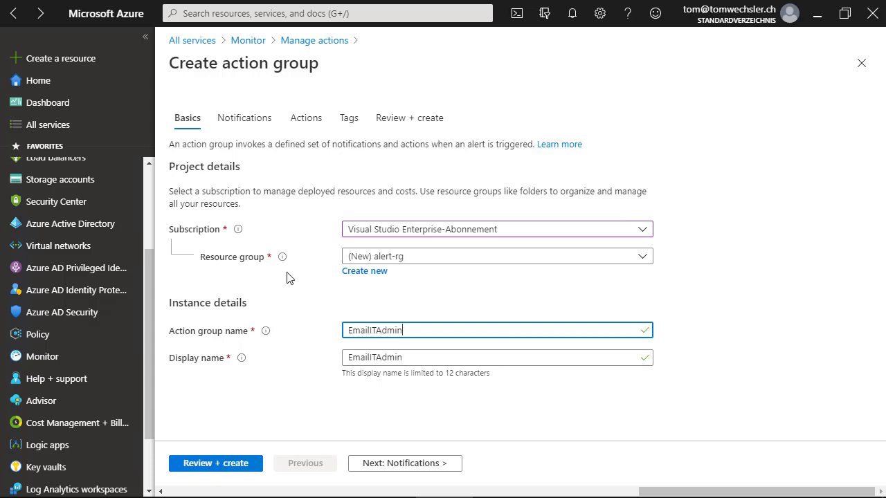
Step: Add an Email/SMS message/Push/Voice notification emailing the IT admin's address
{"action": "left_click", "coordinate": [405, 463]}
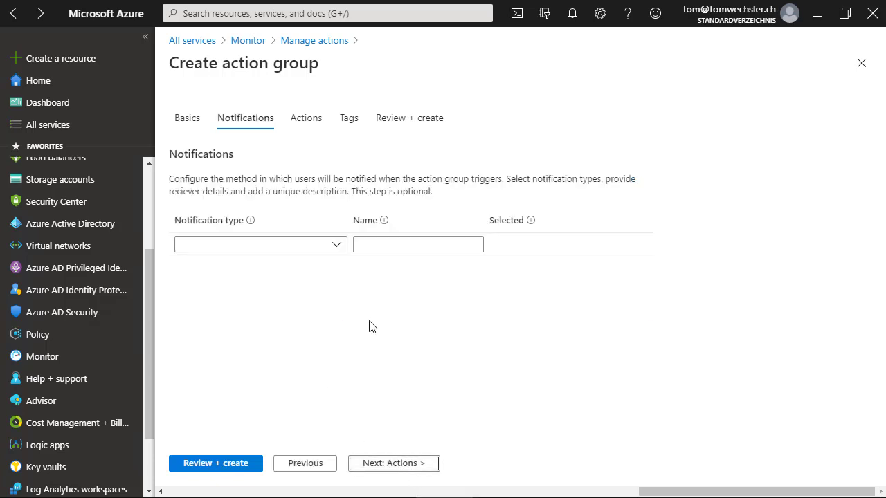
{"action": "left_click", "coordinate": [247, 248]}
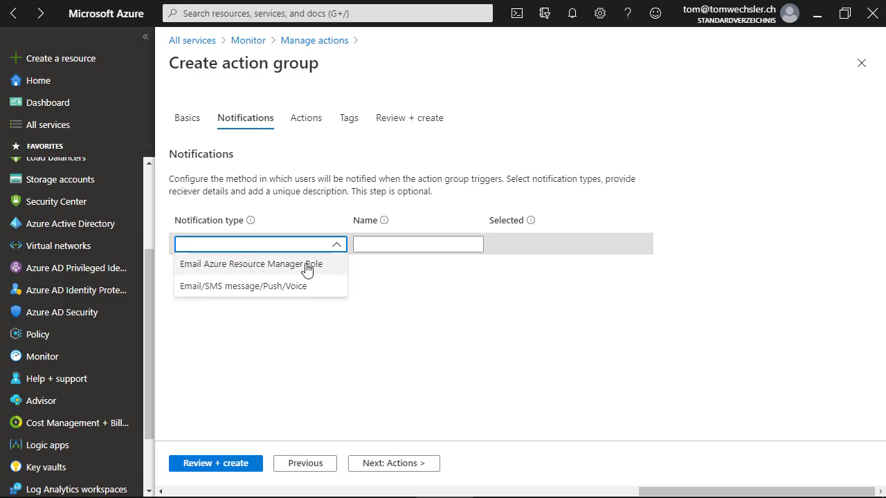
{"action": "left_click", "coordinate": [263, 288]}
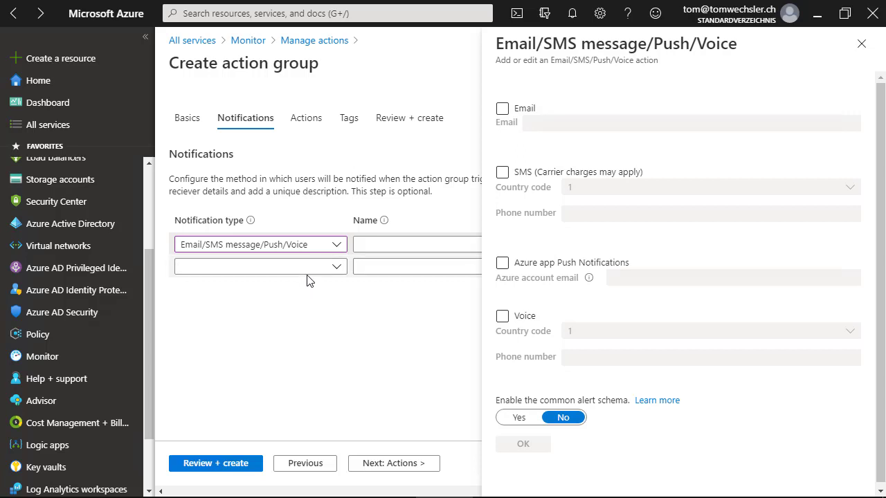
{"action": "left_click", "coordinate": [503, 110]}
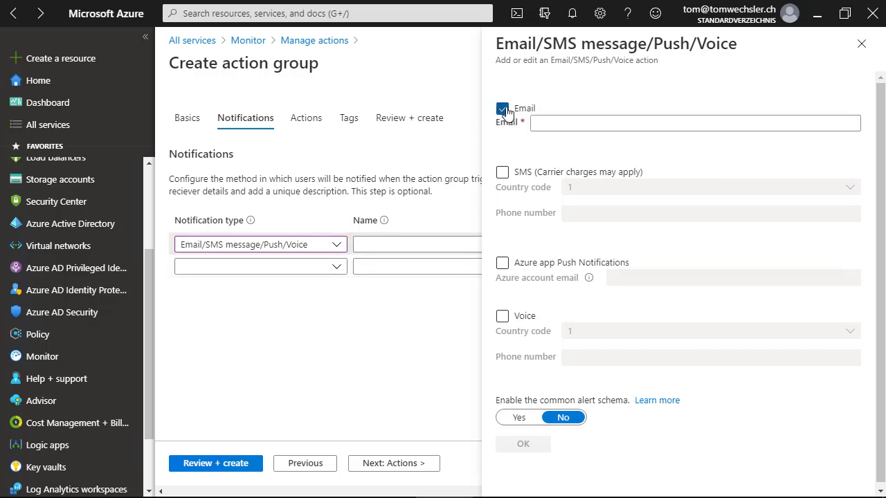
{"action": "left_click", "coordinate": [560, 123]}
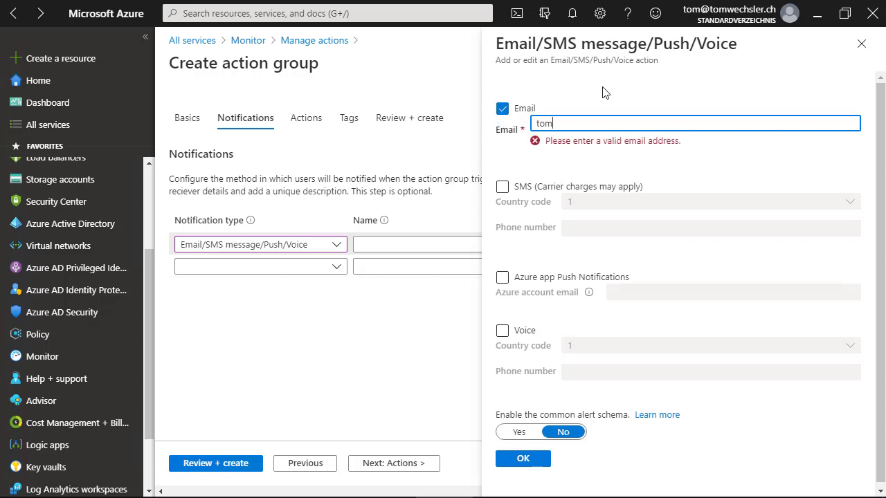
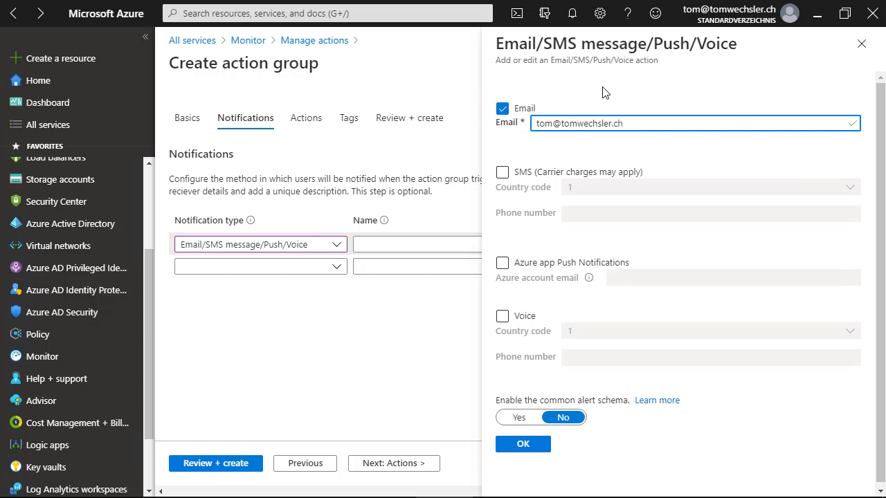
{"action": "left_click", "coordinate": [542, 175]}
{"action": "left_click", "coordinate": [523, 445]}
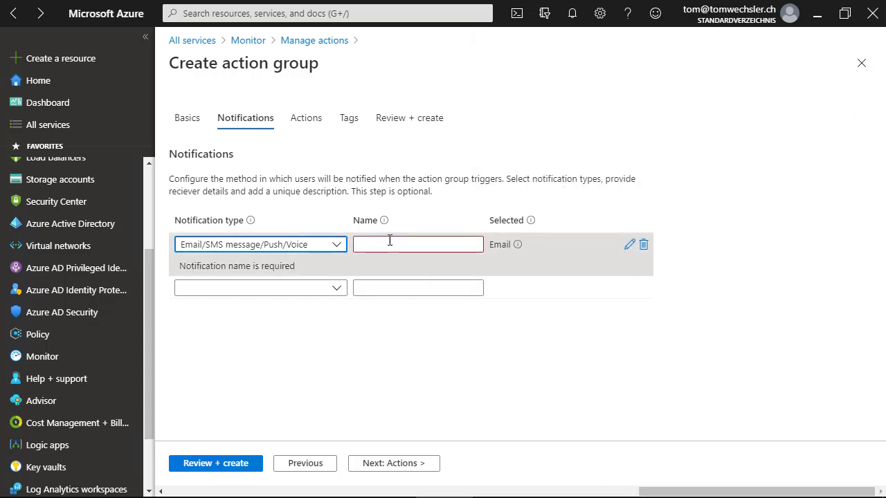
Step: Name the email notification EmailITAdmin, correcting a typo
{"action": "left_click", "coordinate": [390, 242]}
{"action": "type", "text": "Emaiöl"}
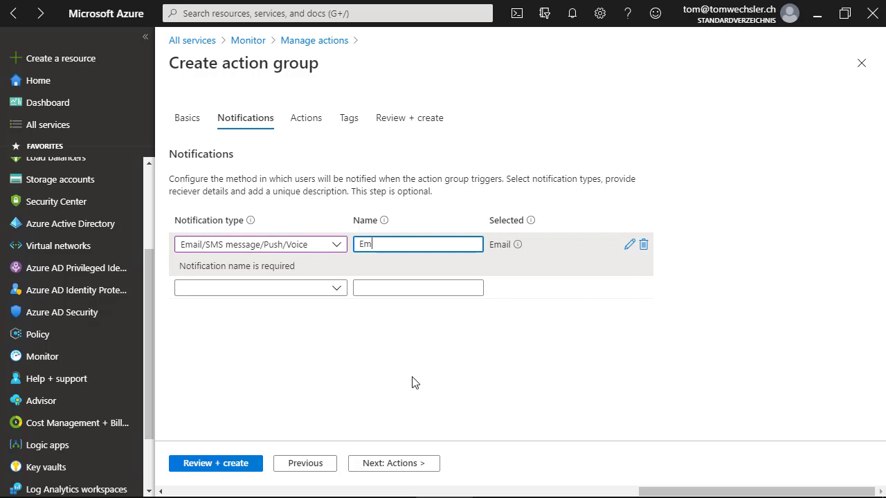
{"action": "key", "text": "BackSpace"}
{"action": "key", "text": "BackSpace"}
{"action": "type", "text": "l"}
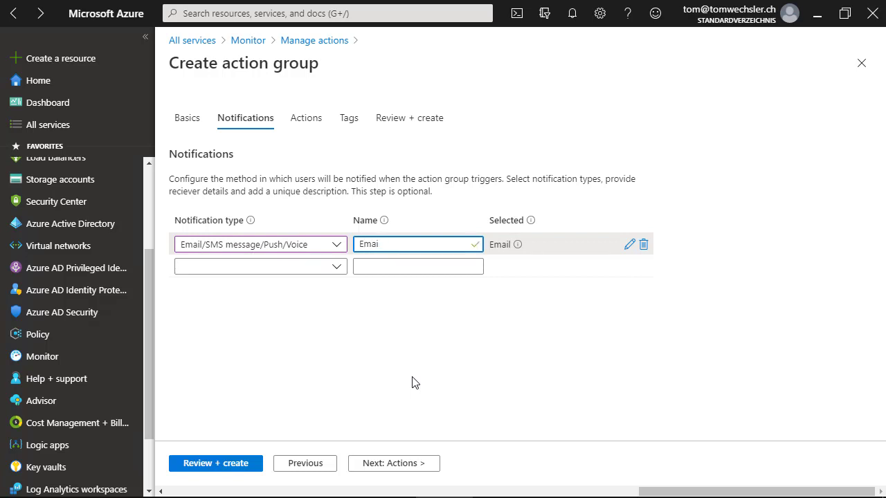
{"action": "type", "text": "ITAdmin"}
Step: Reach the Actions step, browse action types and recheck notifications, adding no action
{"action": "left_click", "coordinate": [408, 463]}
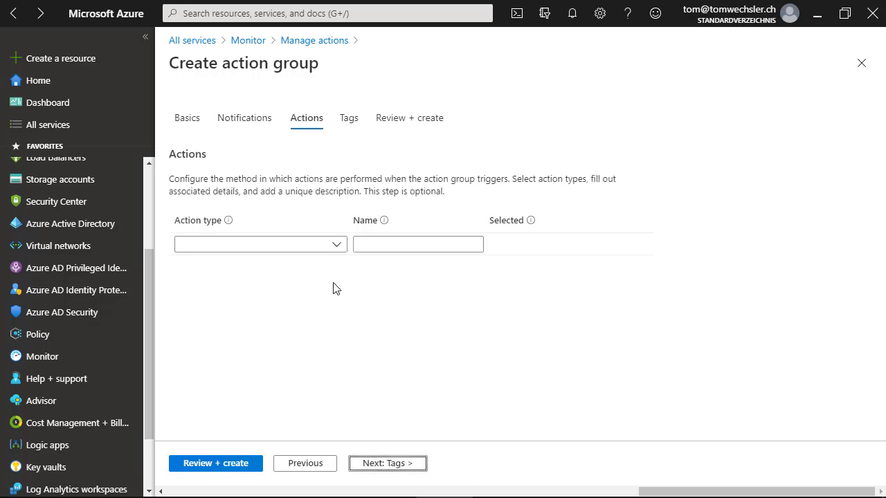
{"action": "left_click", "coordinate": [337, 245]}
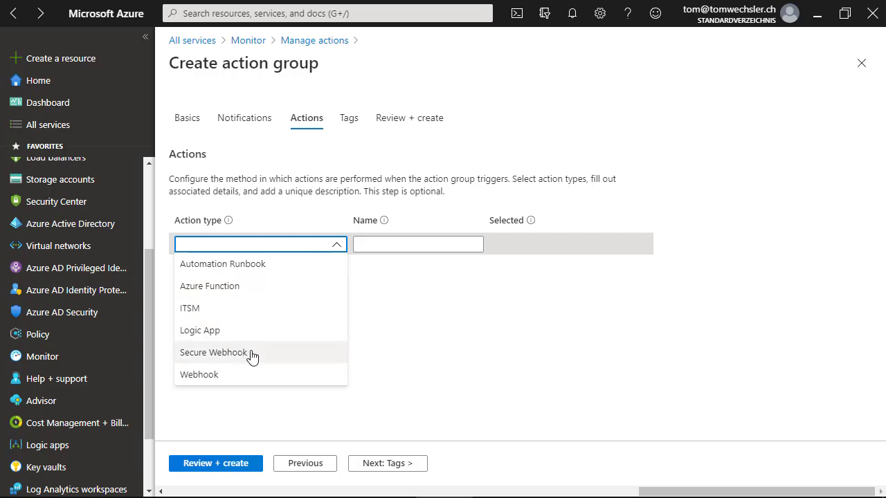
{"action": "left_click", "coordinate": [469, 325]}
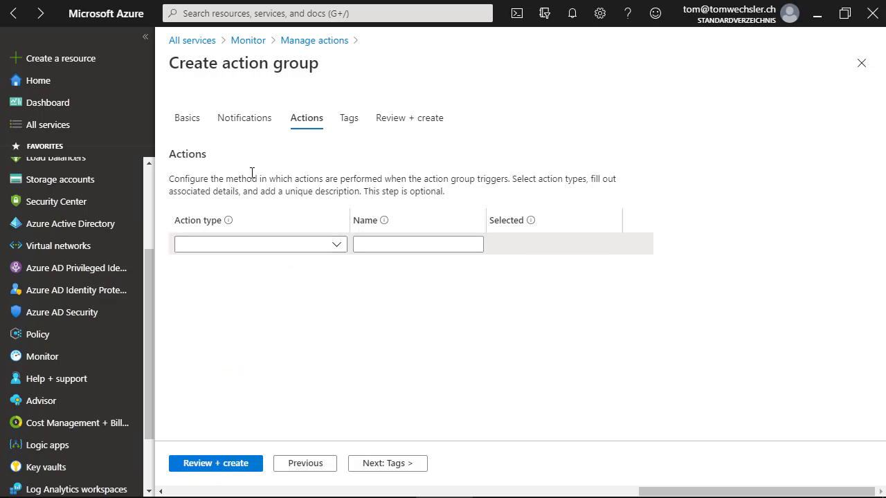
{"action": "left_click", "coordinate": [241, 122]}
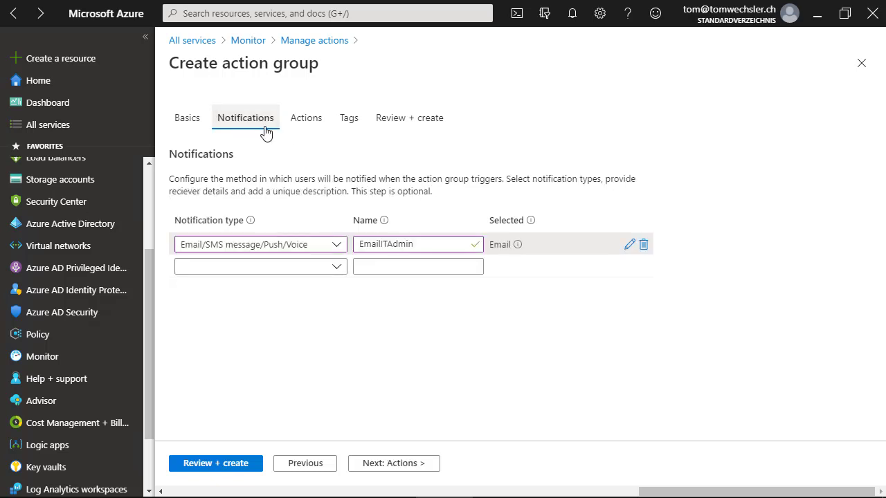
{"action": "left_click", "coordinate": [308, 121]}
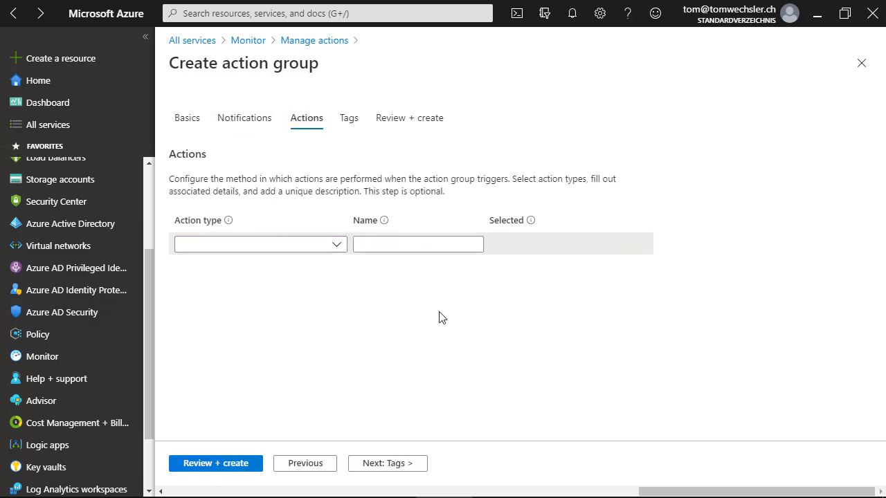
{"action": "left_click", "coordinate": [258, 123]}
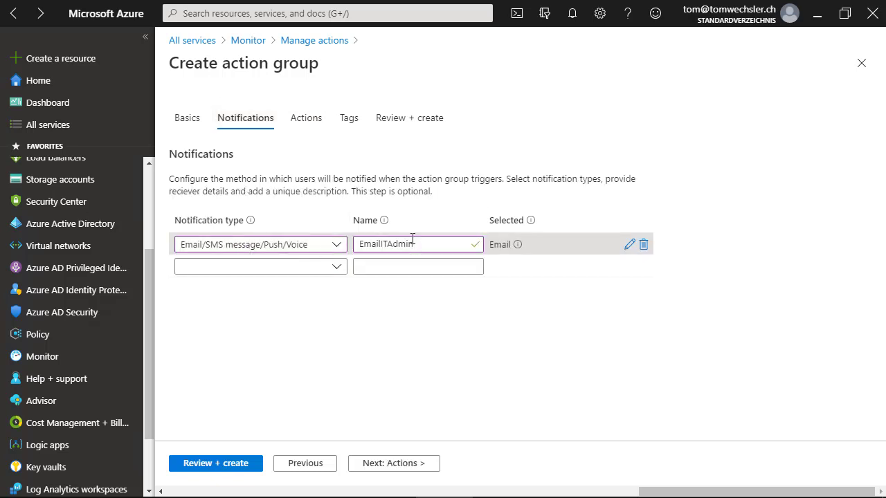
{"action": "left_click", "coordinate": [311, 123]}
{"action": "left_click", "coordinate": [336, 251]}
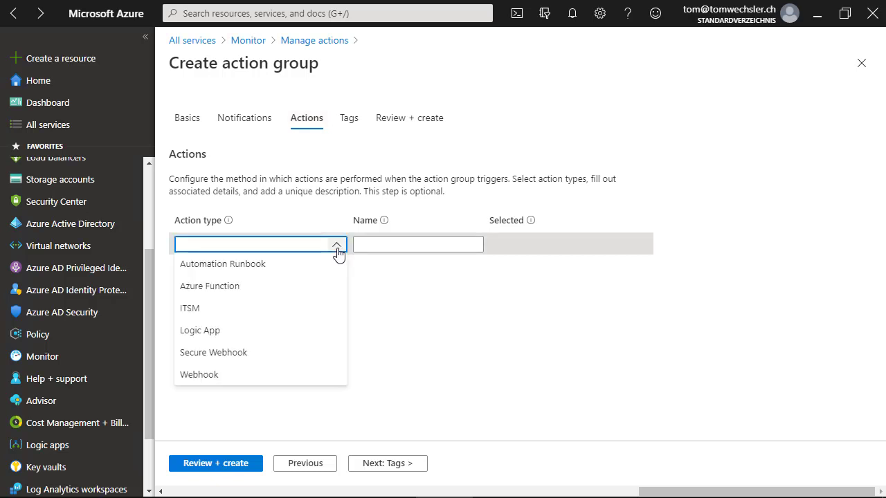
{"action": "left_click", "coordinate": [515, 309]}
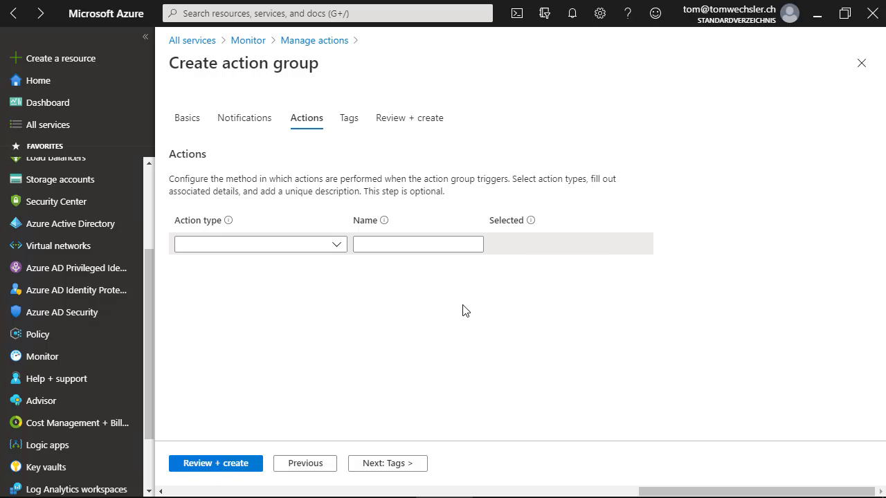
Step: Tag the action group Projekt = Cloud2020, then review and create EmailITAdmin
{"action": "left_click", "coordinate": [396, 464]}
{"action": "left_click", "coordinate": [326, 270]}
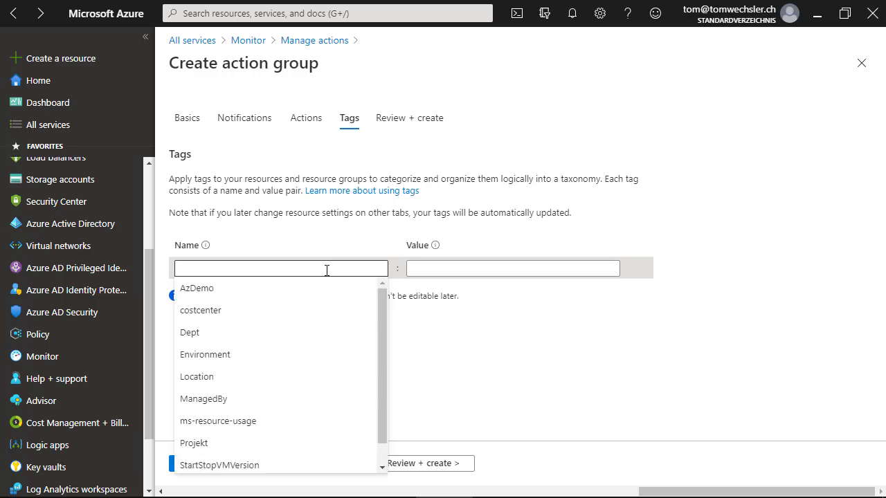
{"action": "left_click", "coordinate": [196, 443]}
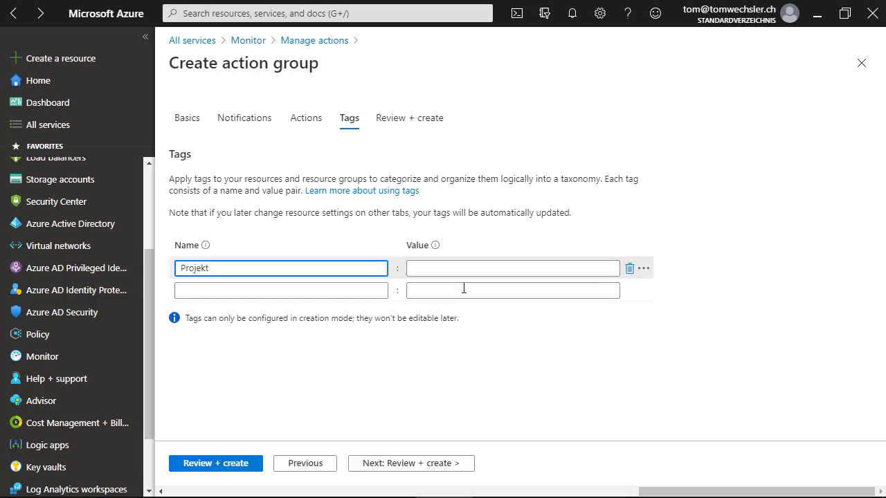
{"action": "left_click", "coordinate": [462, 269]}
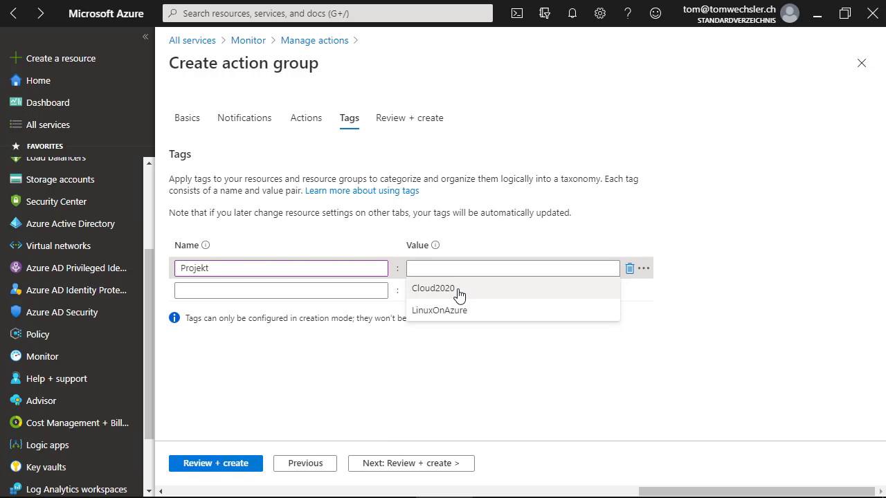
{"action": "left_click", "coordinate": [459, 291]}
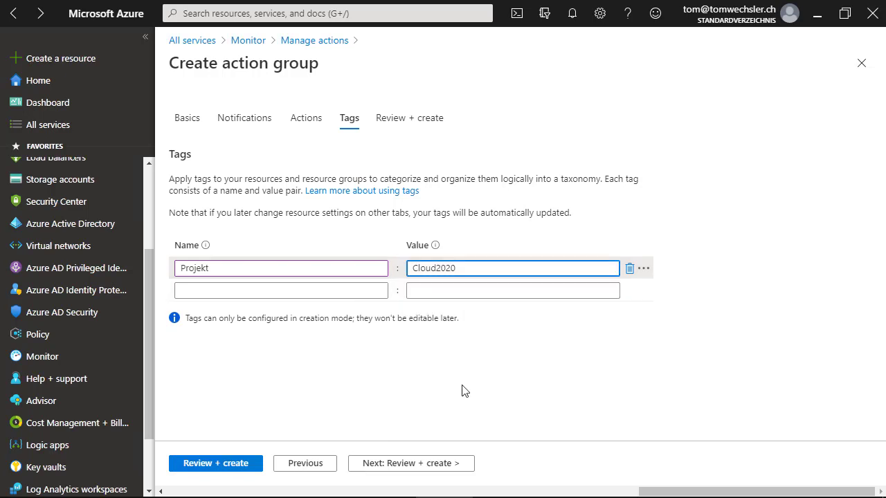
{"action": "left_click", "coordinate": [429, 465]}
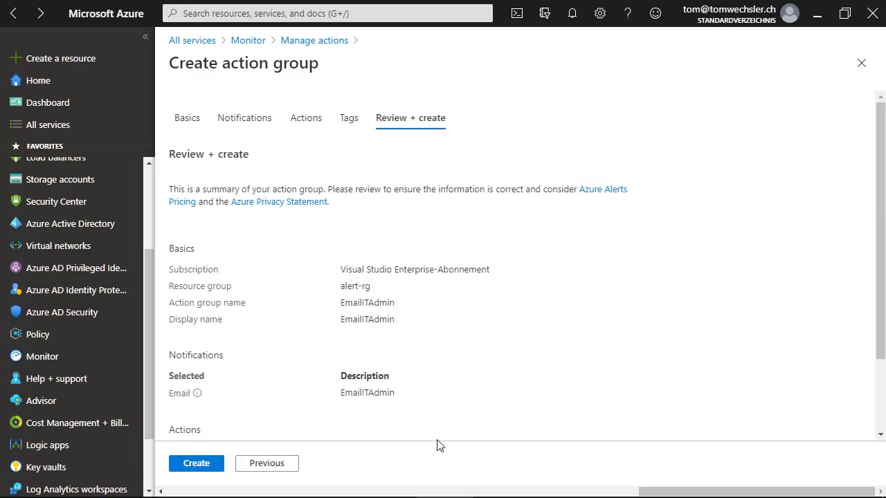
{"action": "left_click", "coordinate": [198, 465]}
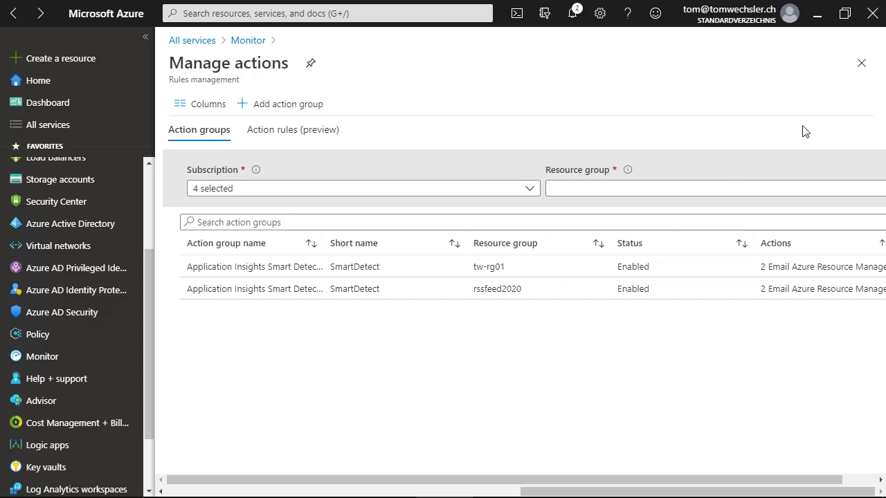
Step: Return to Alerts and begin a new alert rule's resource selection
{"action": "left_click", "coordinate": [862, 65]}
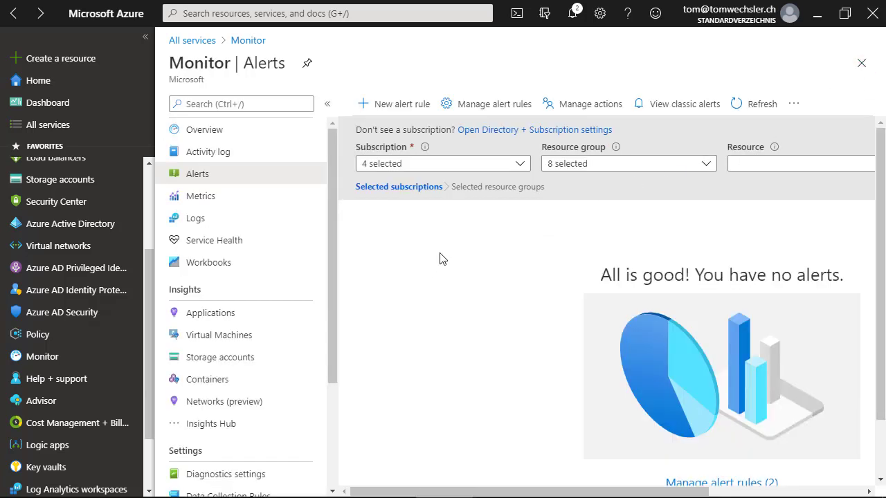
{"action": "left_click", "coordinate": [410, 105]}
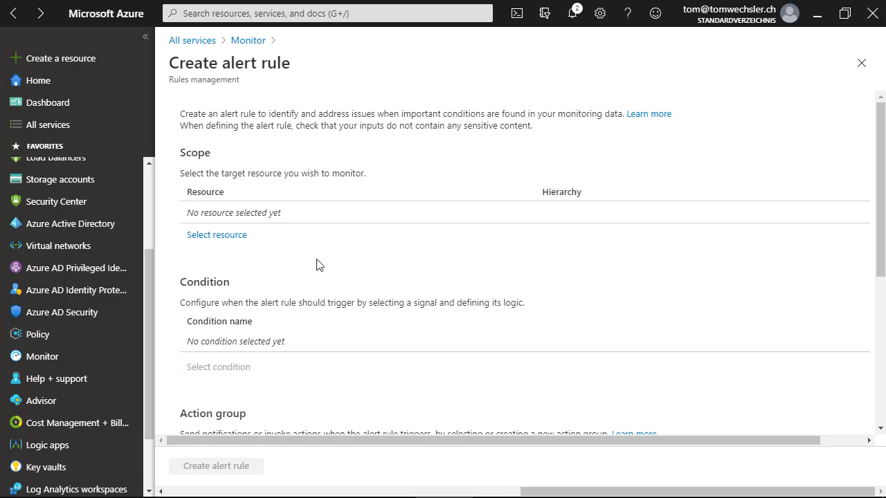
{"action": "left_click", "coordinate": [217, 237]}
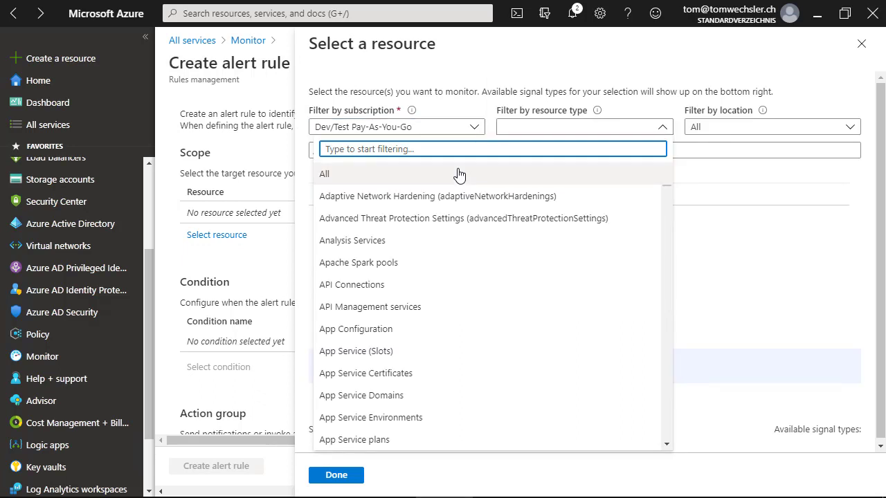
Step: Select the Visual Studio Enterprise-Abonnement subscription as the alert rule's monitored scope
{"action": "left_click", "coordinate": [408, 130]}
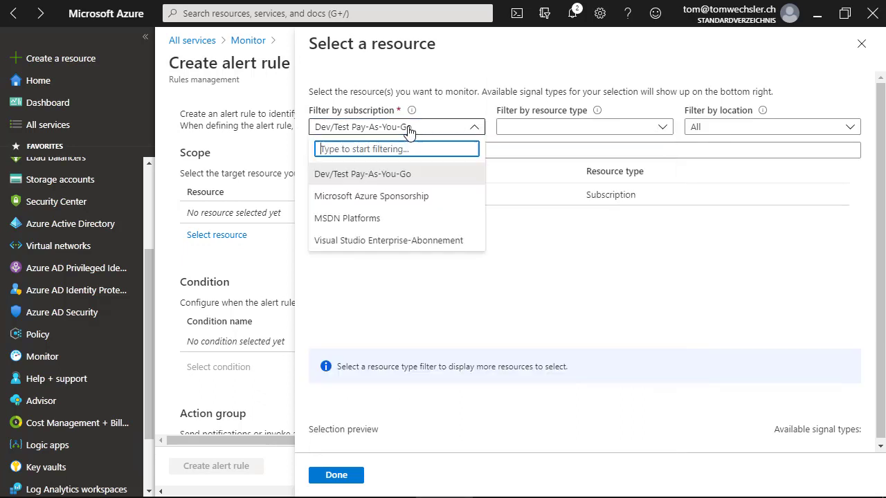
{"action": "left_click", "coordinate": [398, 241]}
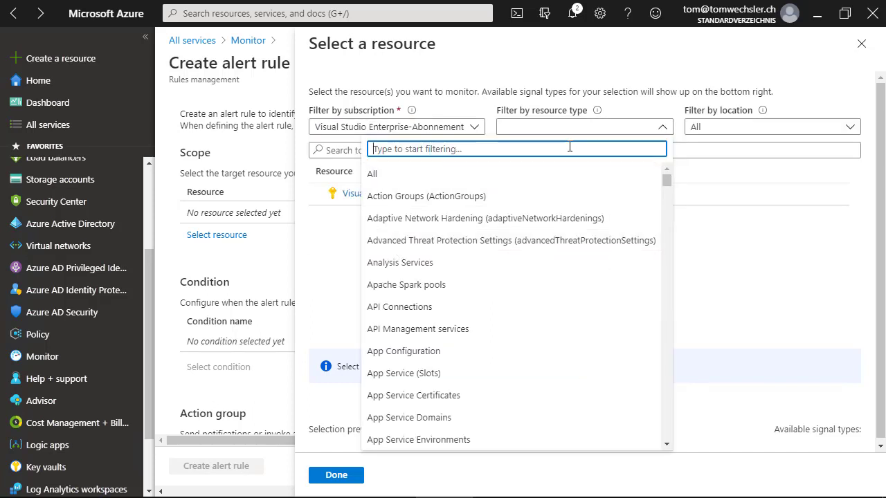
{"action": "left_click", "coordinate": [750, 246]}
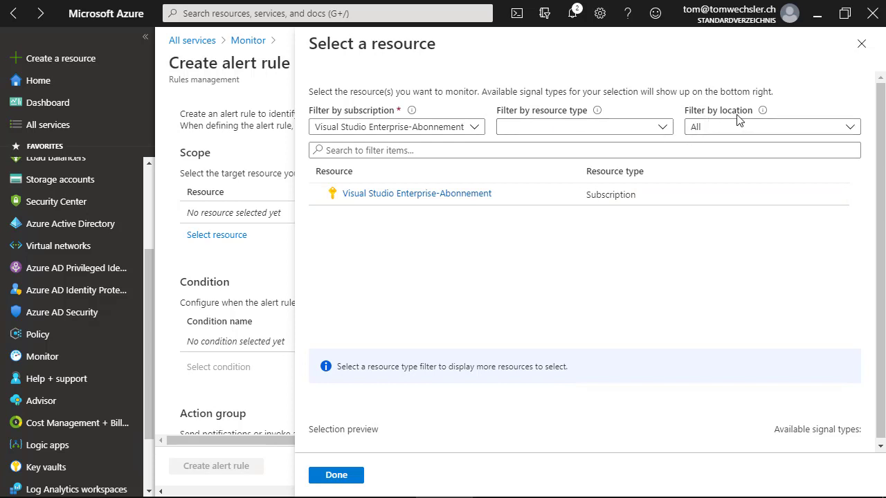
{"action": "left_click", "coordinate": [511, 201]}
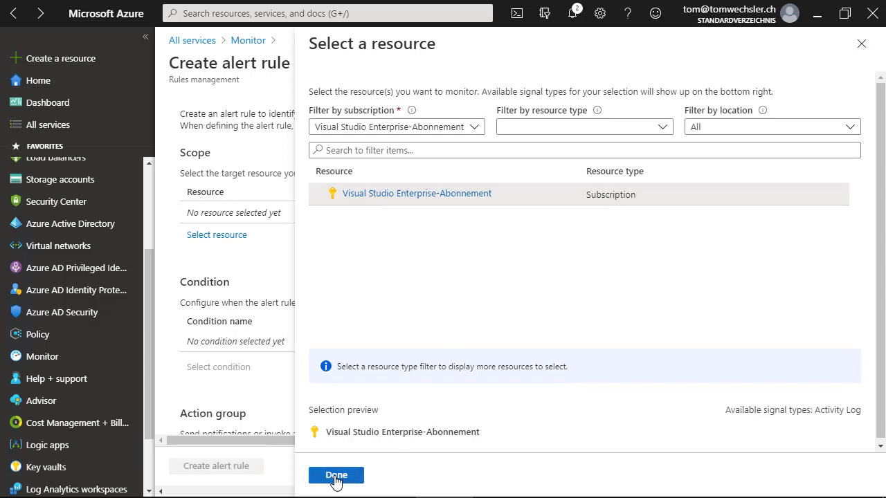
{"action": "left_click", "coordinate": [336, 476]}
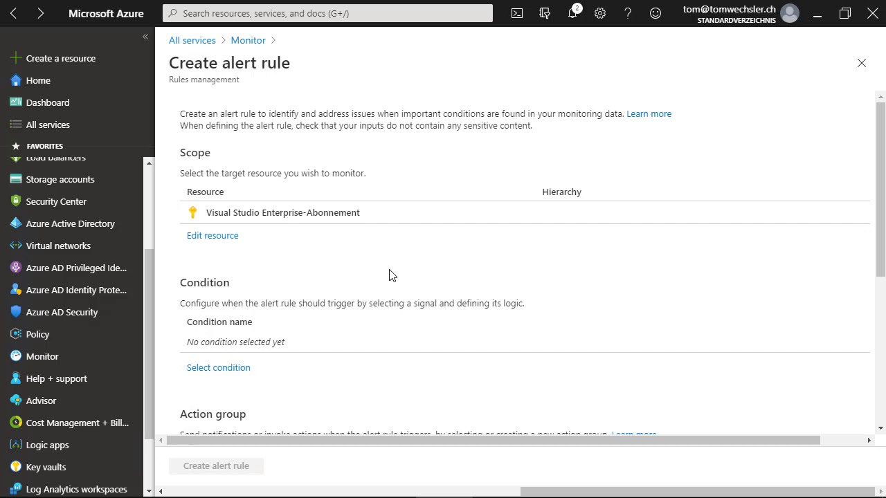
Step: Set the alert condition to the Activity Log – Recommendation signal 'New recommendation is available'
{"action": "scroll", "coordinate": [389, 275], "scroll_direction": "down", "scroll_amount": 1}
{"action": "scroll", "coordinate": [389, 275], "scroll_direction": "down", "scroll_amount": 1}
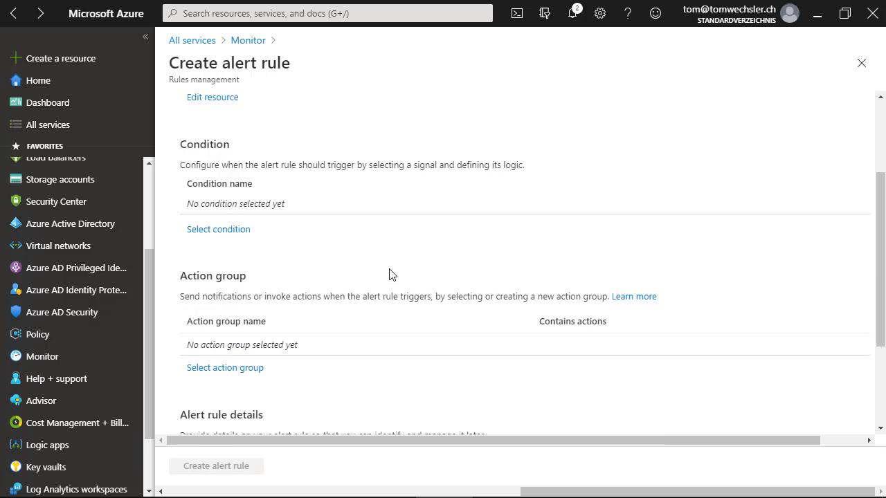
{"action": "left_click", "coordinate": [223, 230]}
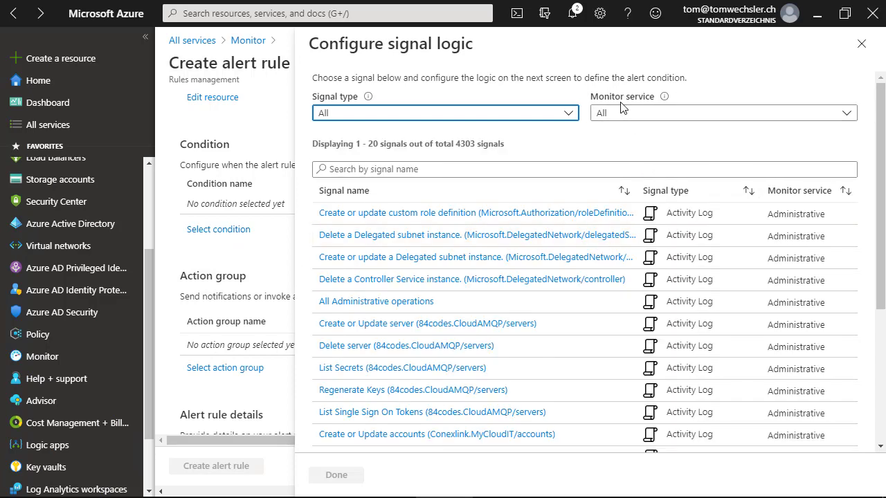
{"action": "left_click", "coordinate": [644, 115]}
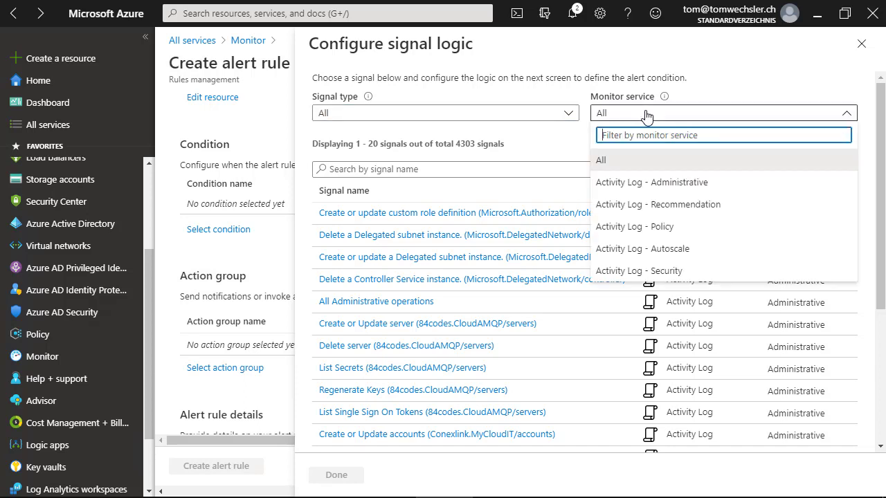
{"action": "left_click", "coordinate": [647, 205]}
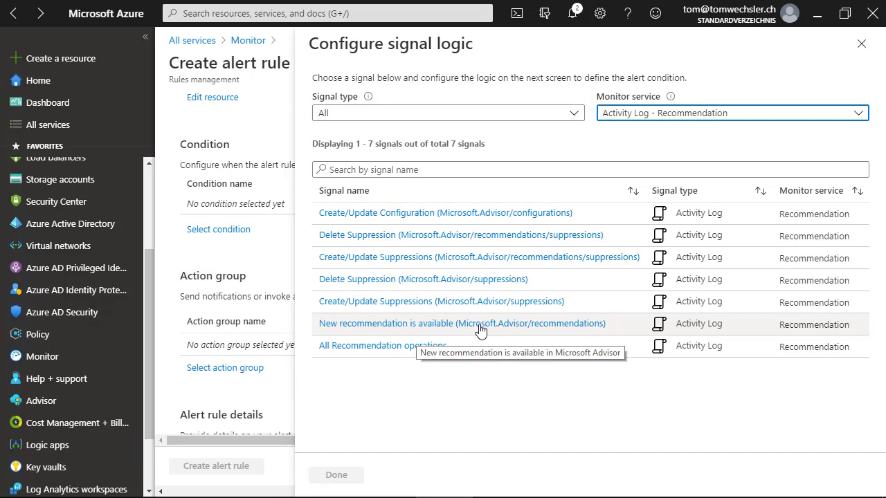
{"action": "left_click", "coordinate": [424, 325]}
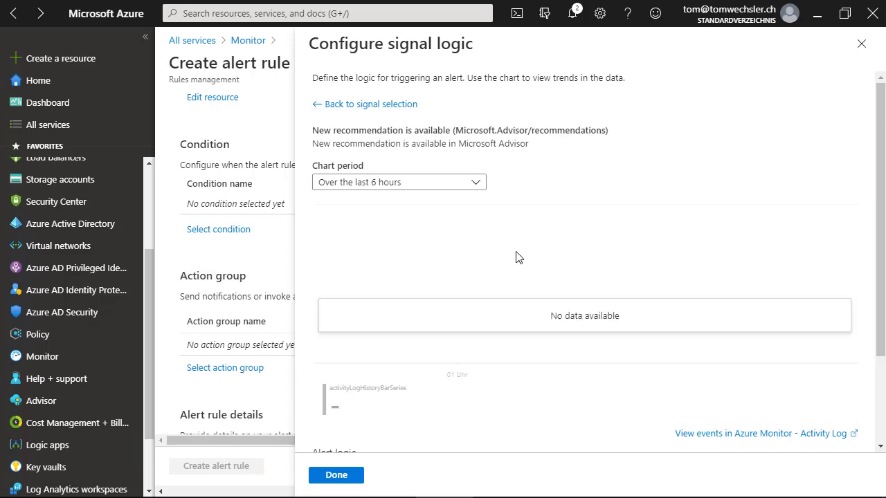
{"action": "scroll", "coordinate": [518, 257], "scroll_direction": "down", "scroll_amount": 2}
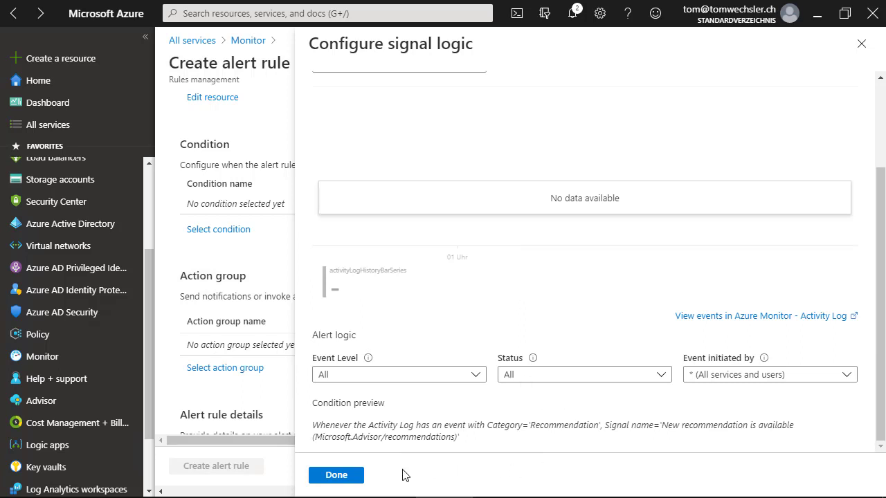
{"action": "left_click", "coordinate": [340, 478]}
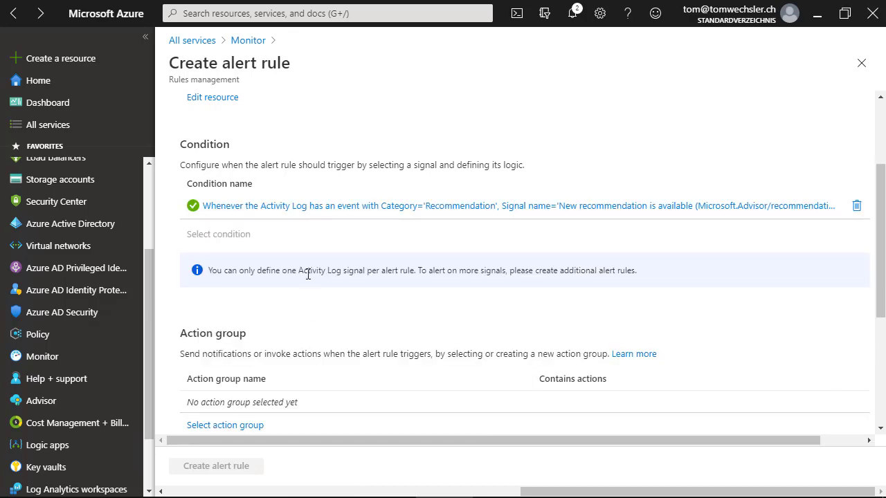
Step: Attach the EmailITAdmin action group (1 Email) to the alert rule's actions
{"action": "scroll", "coordinate": [308, 274], "scroll_direction": "down", "scroll_amount": 1}
{"action": "scroll", "coordinate": [308, 278], "scroll_direction": "down", "scroll_amount": 2}
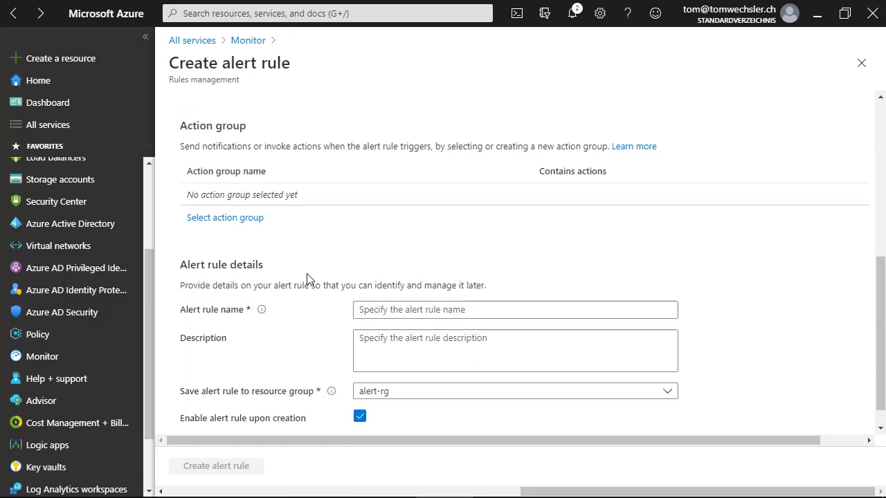
{"action": "scroll", "coordinate": [311, 277], "scroll_direction": "up", "scroll_amount": 3}
{"action": "scroll", "coordinate": [368, 239], "scroll_direction": "down", "scroll_amount": 1}
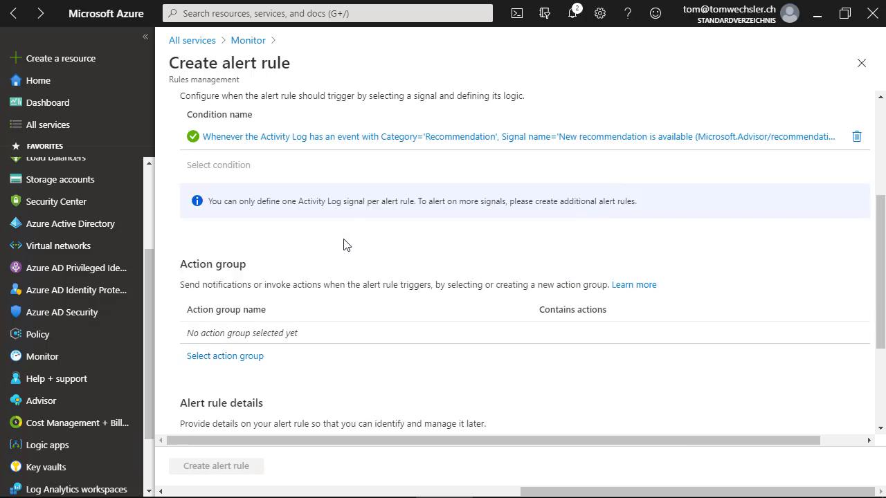
{"action": "scroll", "coordinate": [346, 245], "scroll_direction": "down", "scroll_amount": 1}
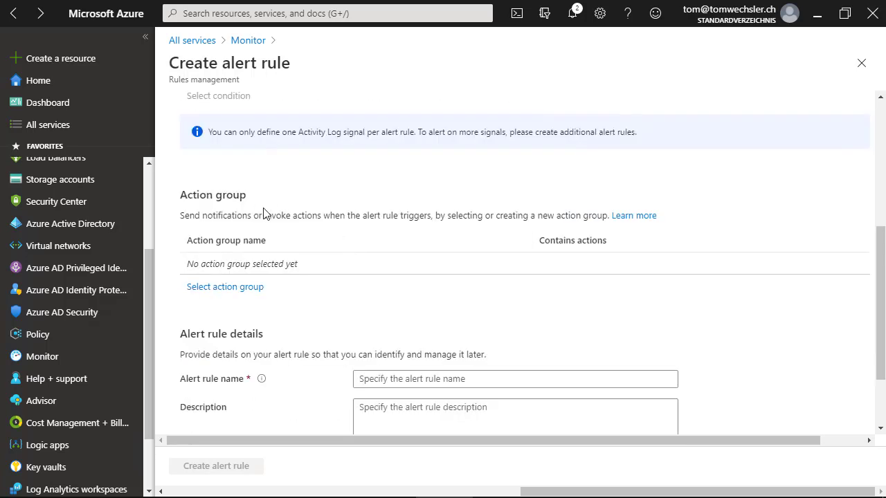
{"action": "left_click", "coordinate": [225, 287]}
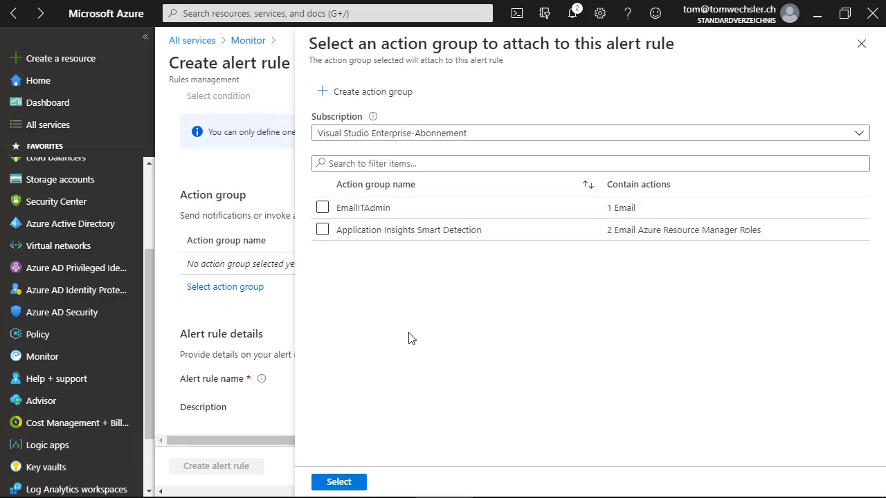
{"action": "left_click", "coordinate": [321, 208]}
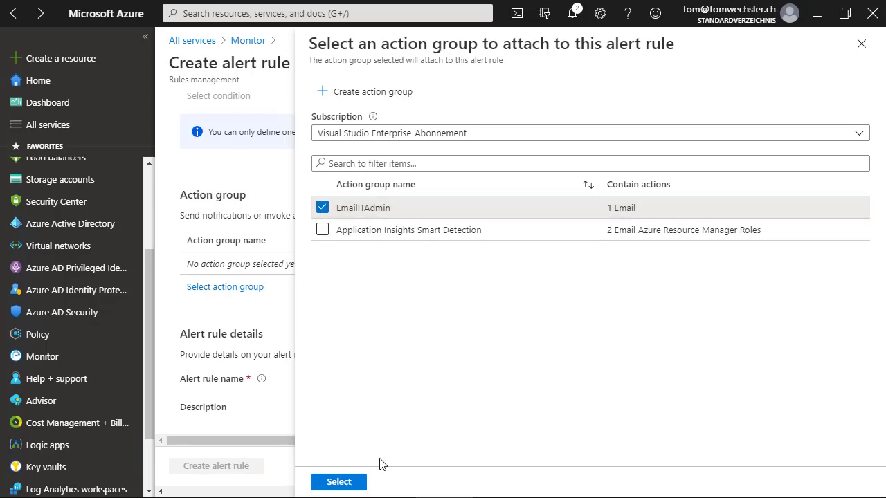
{"action": "left_click", "coordinate": [361, 481]}
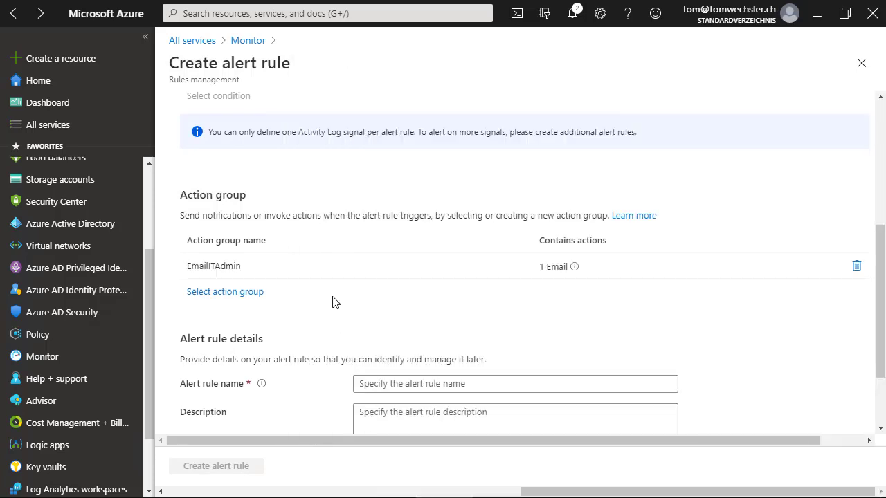
{"action": "scroll", "coordinate": [332, 302], "scroll_direction": "down", "scroll_amount": 3}
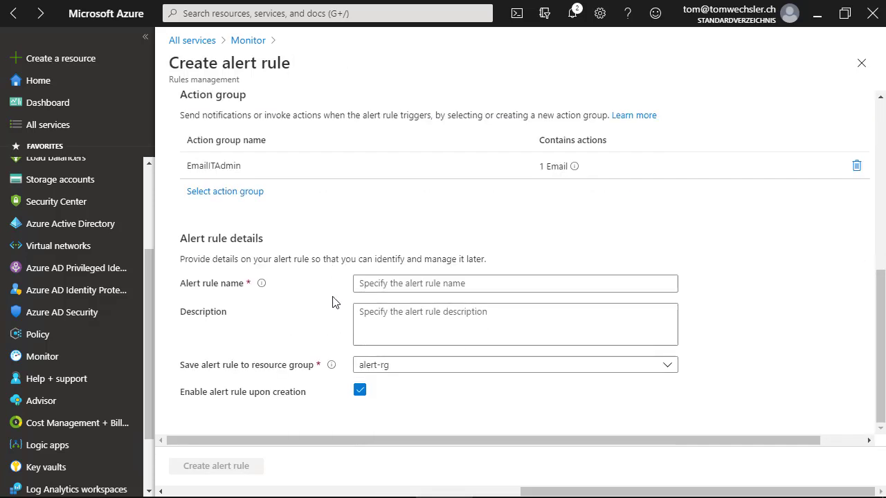
Step: Name the alert rule 'EmailITAdminRecommendations' and create it
{"action": "left_click", "coordinate": [374, 283]}
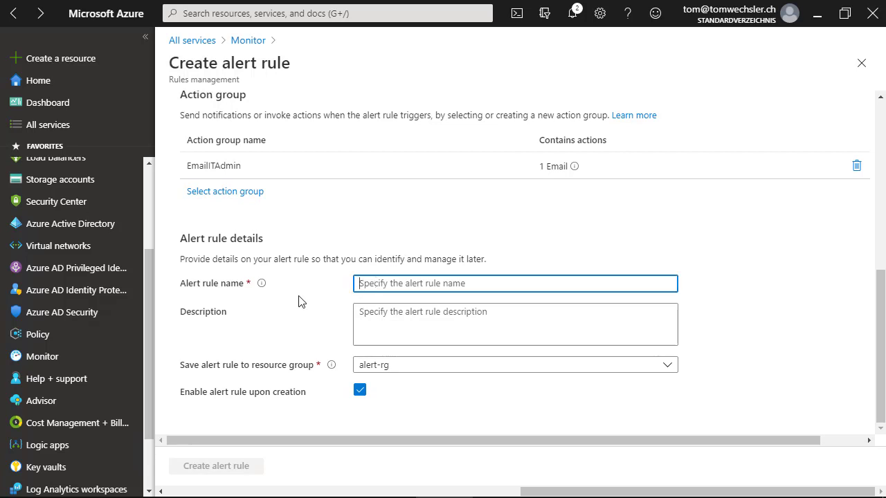
{"action": "type", "text": "Ema"}
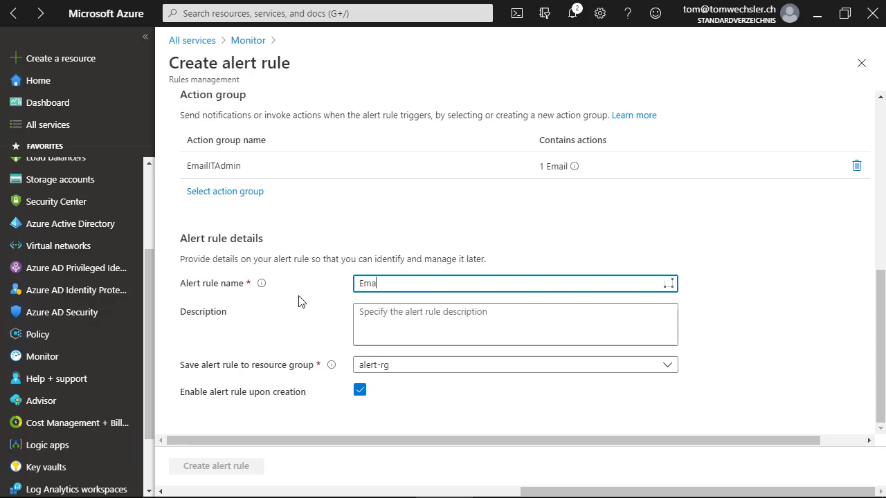
{"action": "type", "text": "ilITAdminRecommendations"}
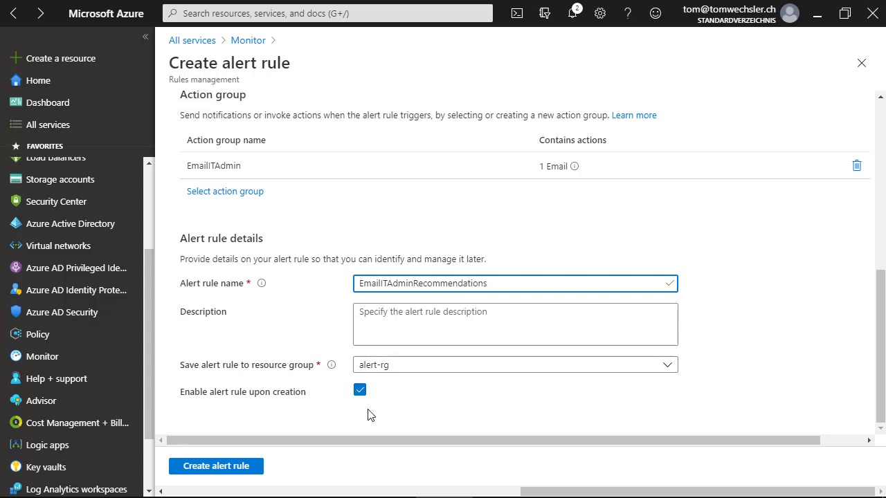
{"action": "left_click", "coordinate": [230, 469]}
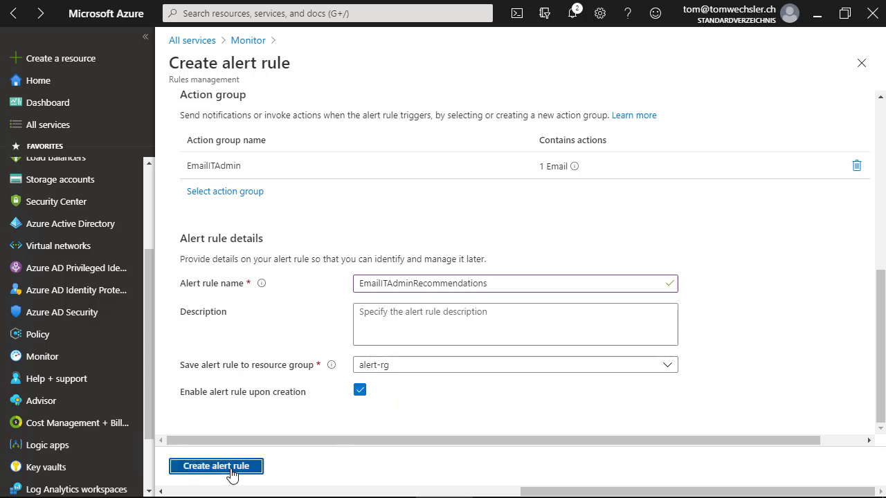